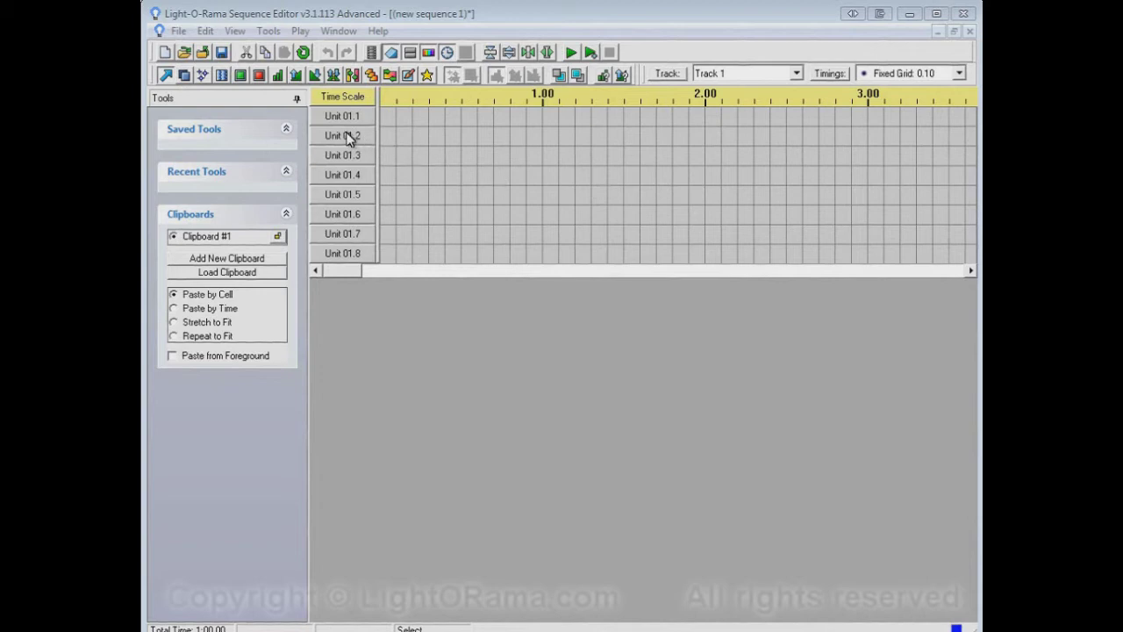
- Add a 50% intensity bar on Unit 01.2 and a 0–100% fade up on Unit 01.4, both spanning 0.30–1.20
click(279, 77)
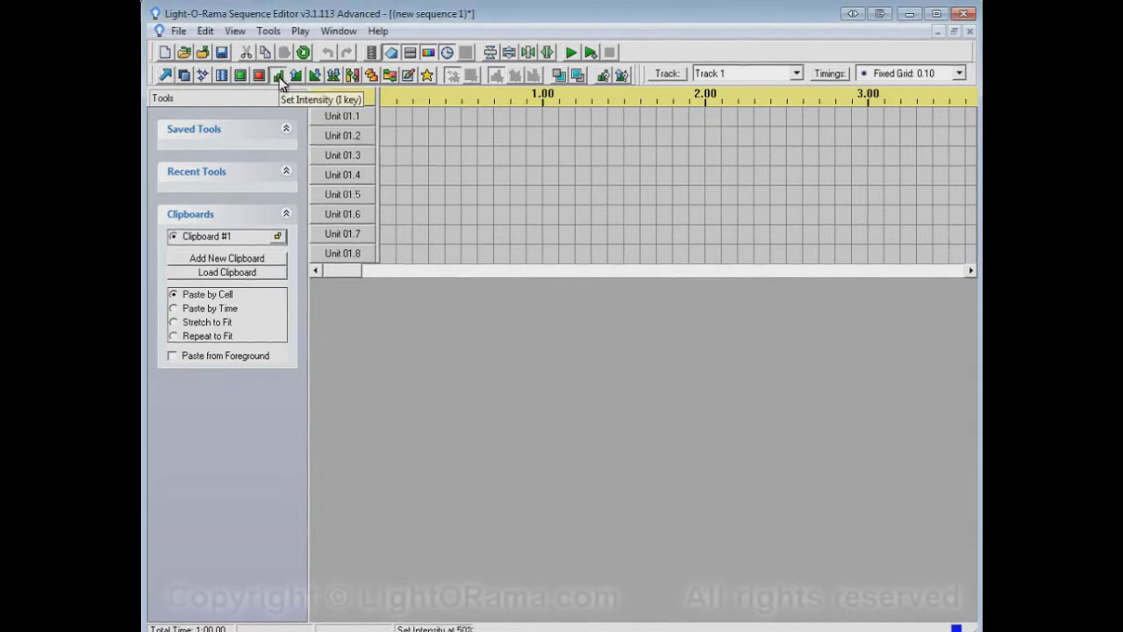
drag(430, 140, 560, 141)
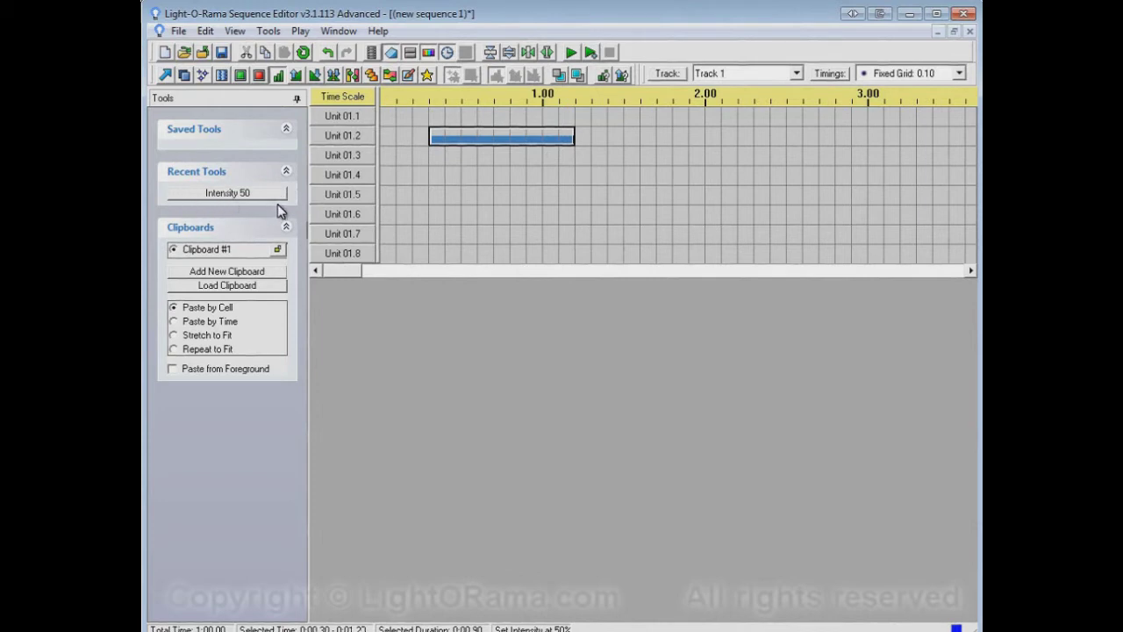
click(297, 77)
drag(430, 173, 569, 180)
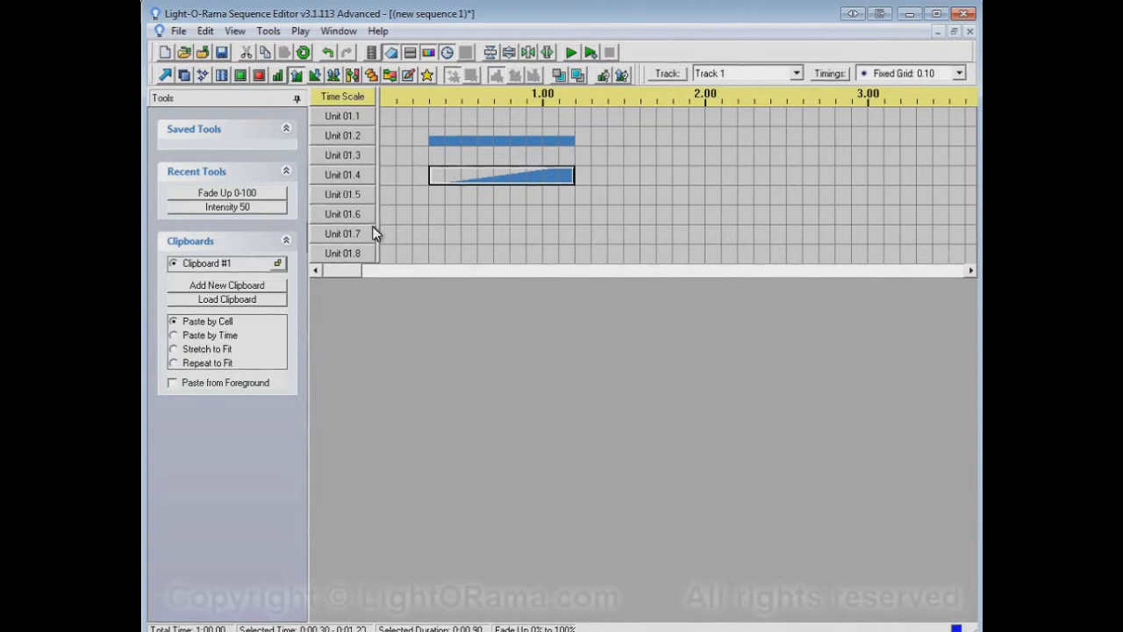
- Reuse the recent tools for a 50% bar on Unit 01.6 and a 0–100% fade up on Units 01.4–01.5 at 1.30–2.20
click(264, 209)
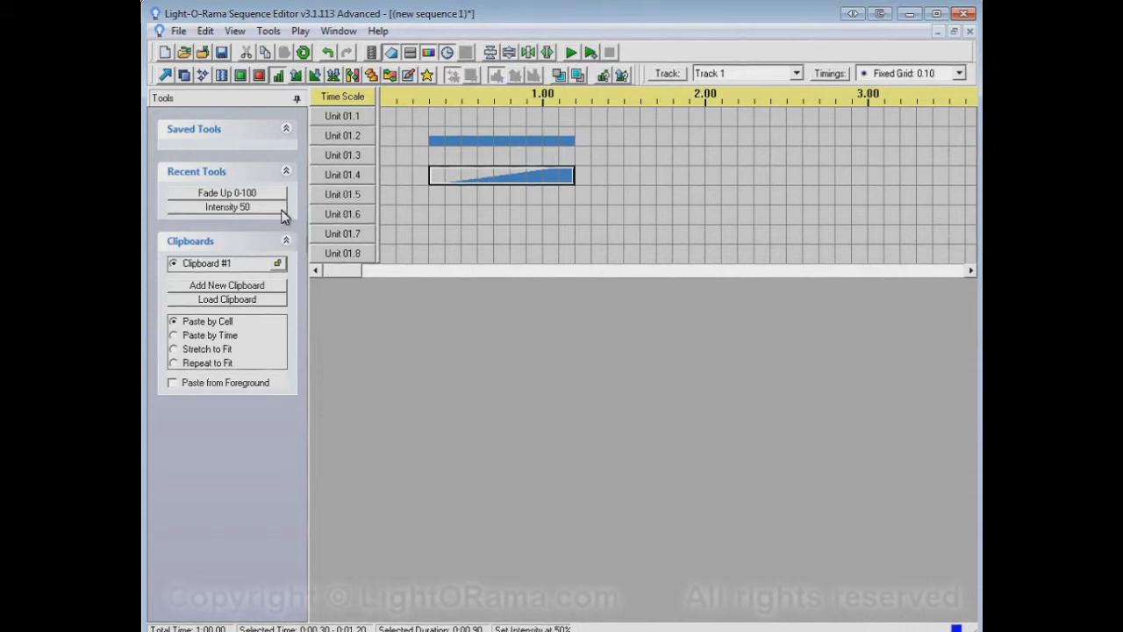
drag(434, 215, 564, 214)
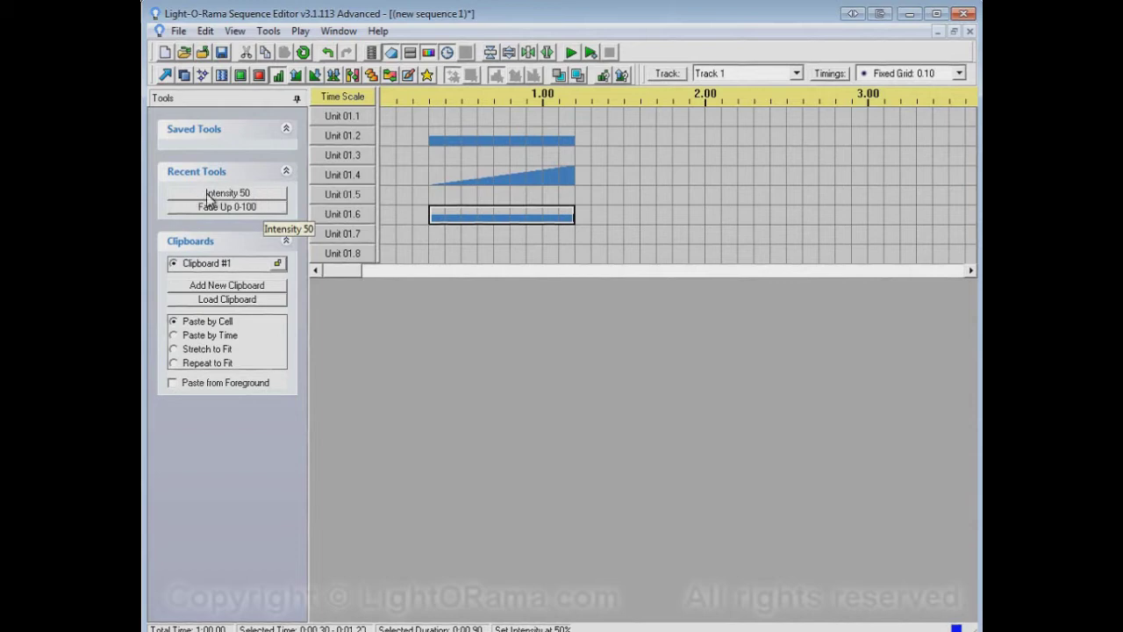
click(276, 208)
drag(594, 204, 735, 184)
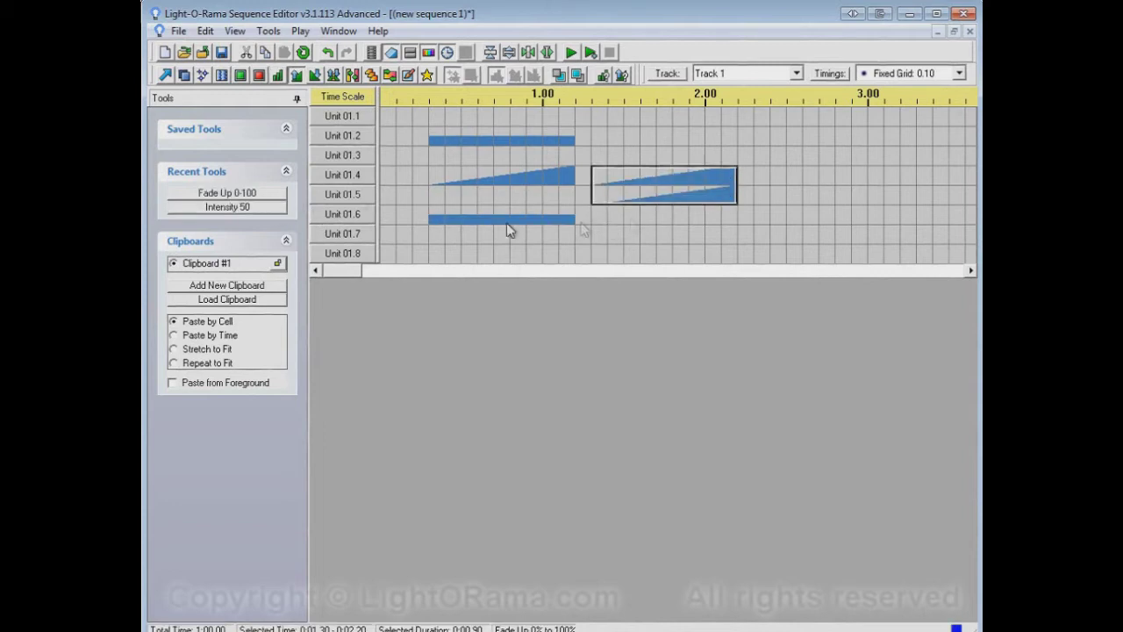
- Add a 0–100% fade up on Unit 01.5 at 0.80–1.80 and extend Unit 01.6's 50% bar over 1.00–2.10
click(272, 200)
drag(517, 190, 671, 195)
click(255, 208)
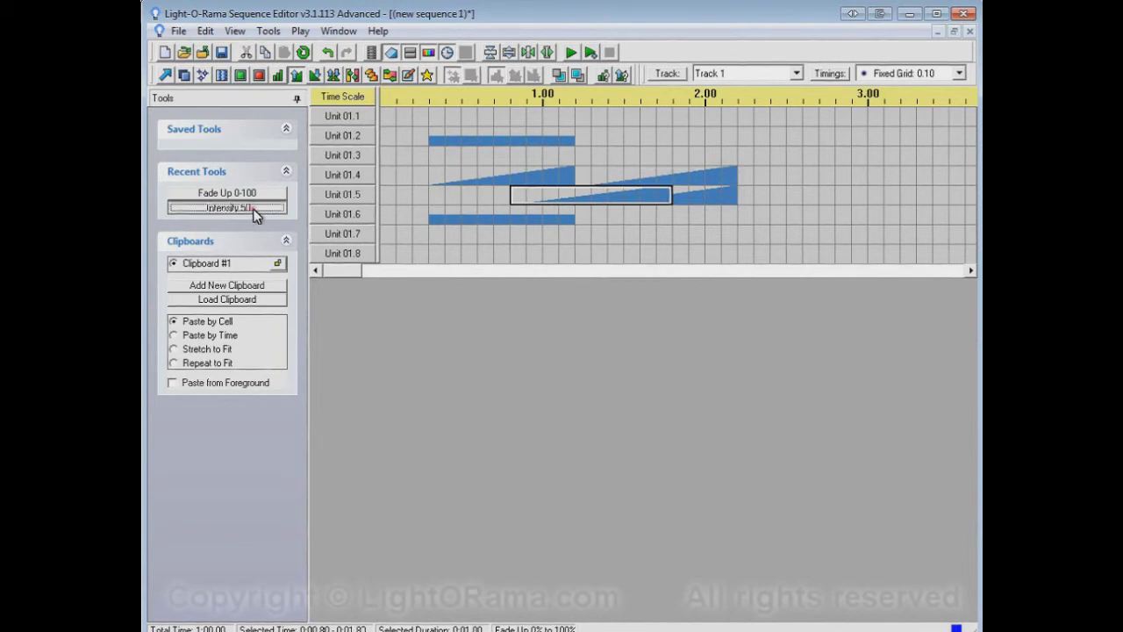
drag(545, 220, 709, 222)
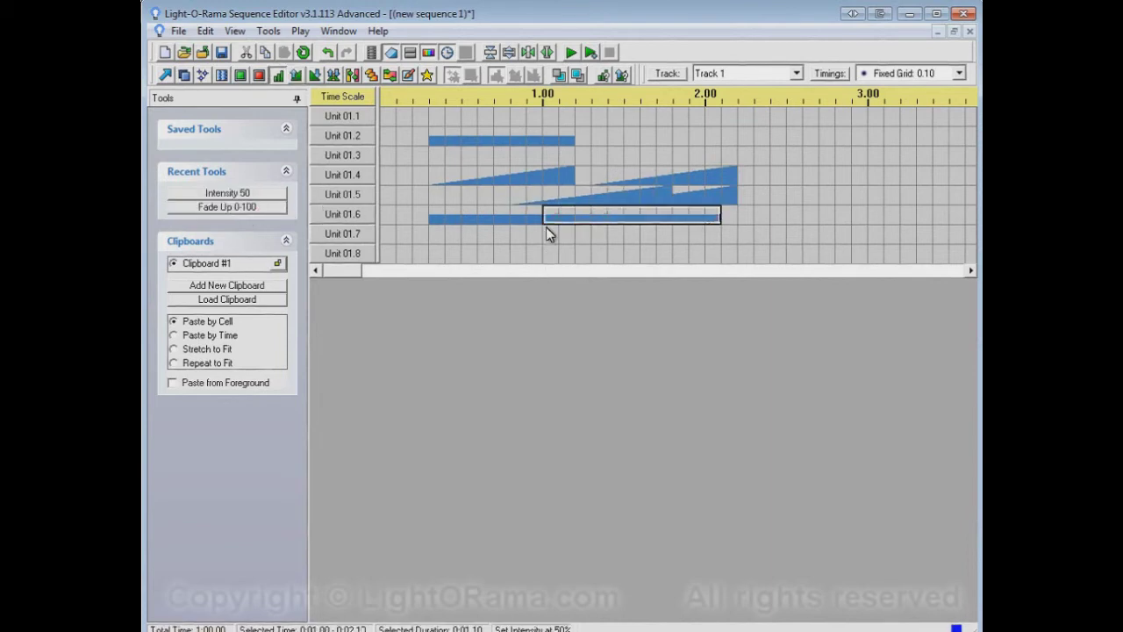
click(296, 78)
click(277, 79)
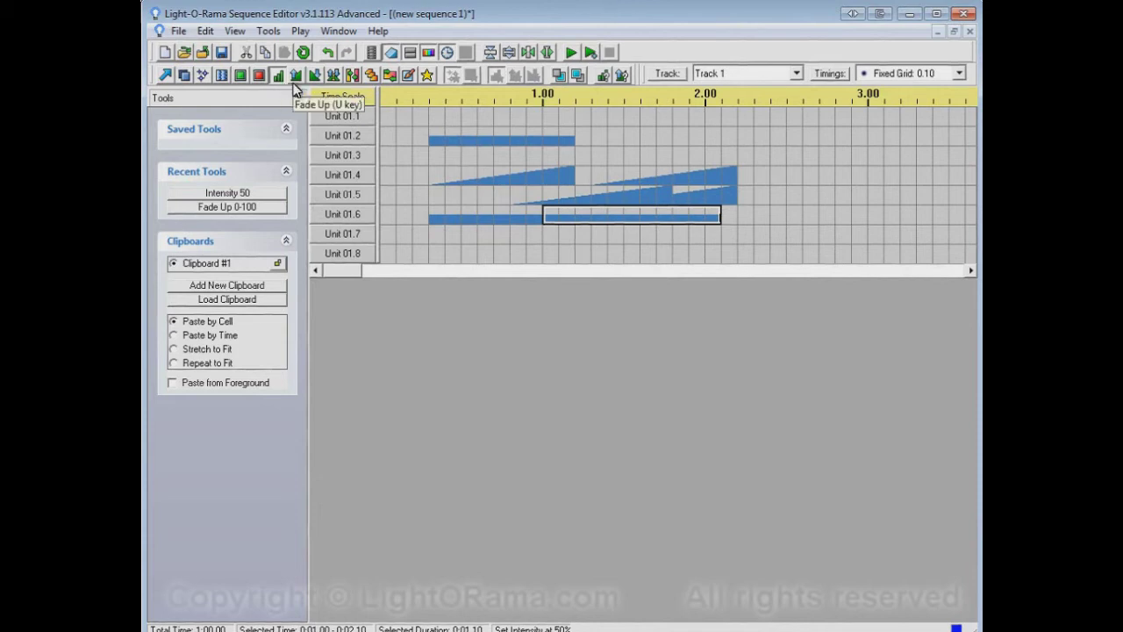
- Put a 30% bar at 0.30–0.90 and a 70% bar at 1.40–2.00 on Unit 01.8
click(603, 76)
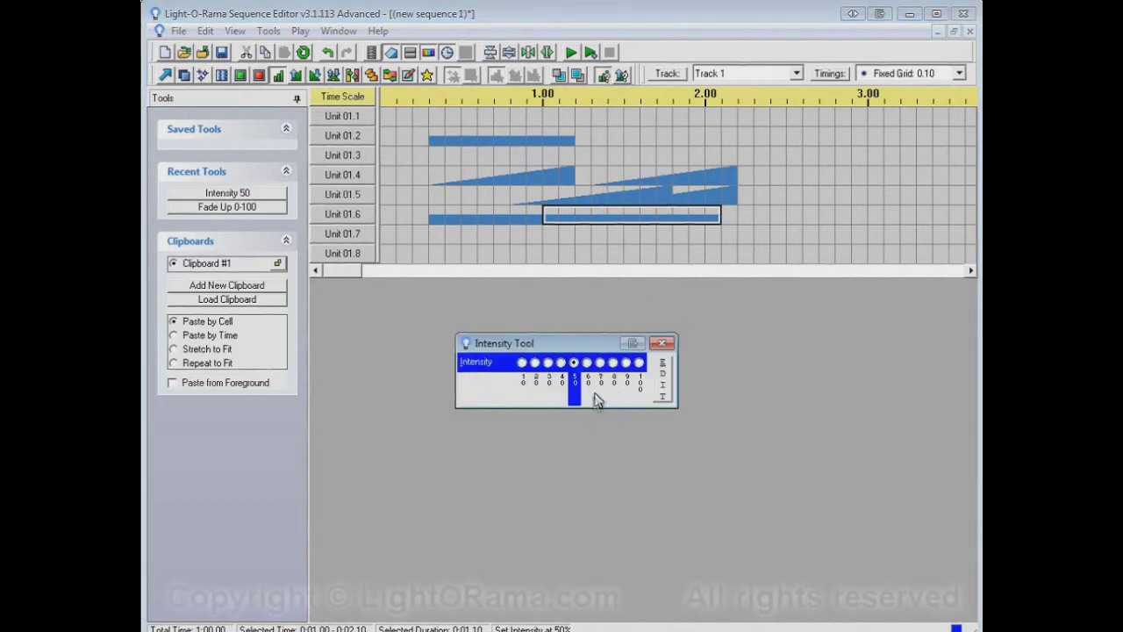
click(550, 362)
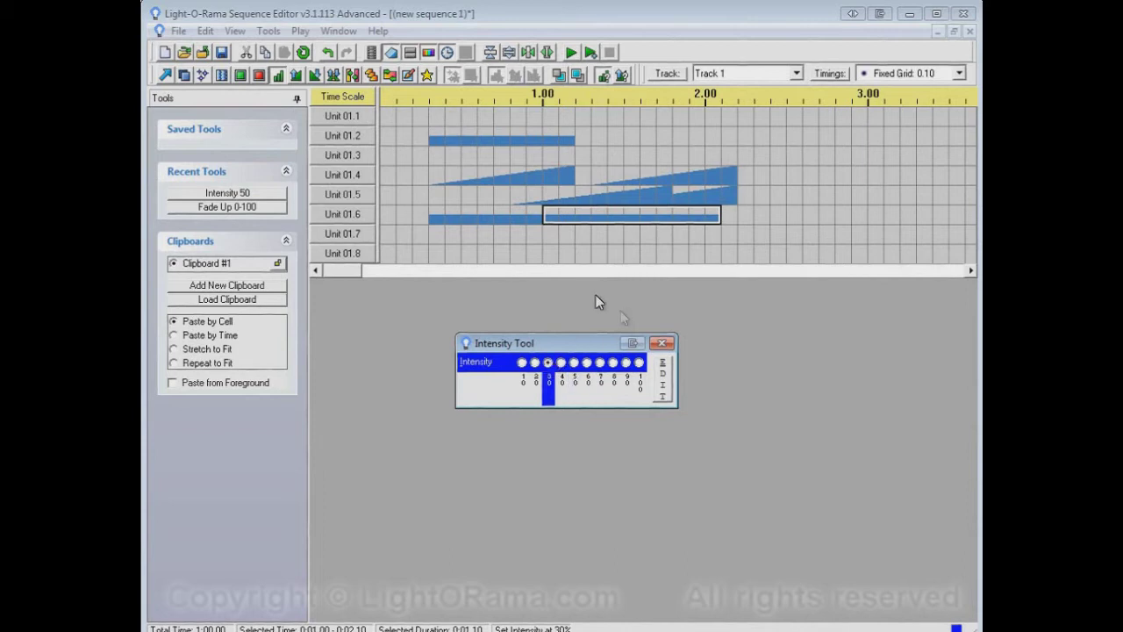
drag(443, 253, 534, 258)
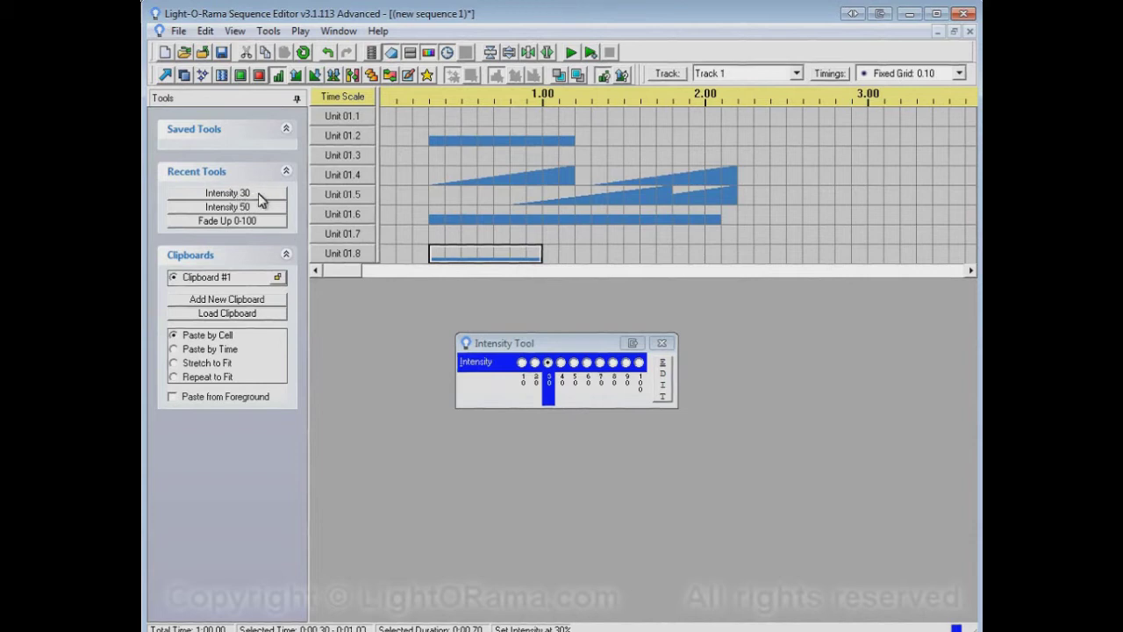
click(600, 363)
drag(611, 254, 701, 257)
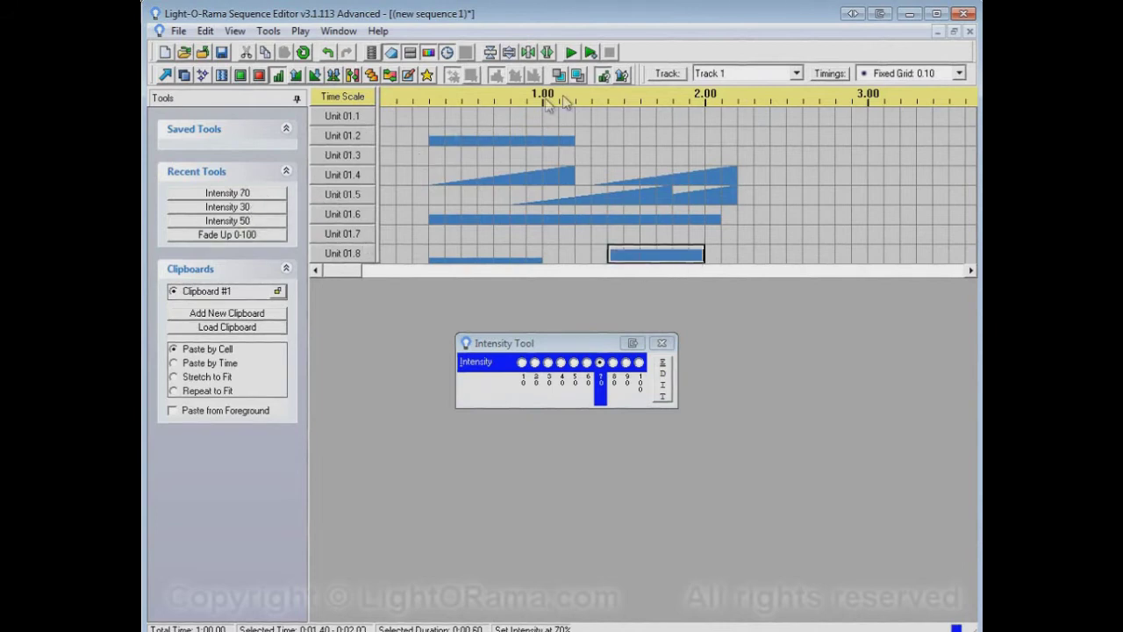
click(604, 77)
- Fade Unit 01.6 down from 50% to 0% over 2.30–2.90
click(607, 79)
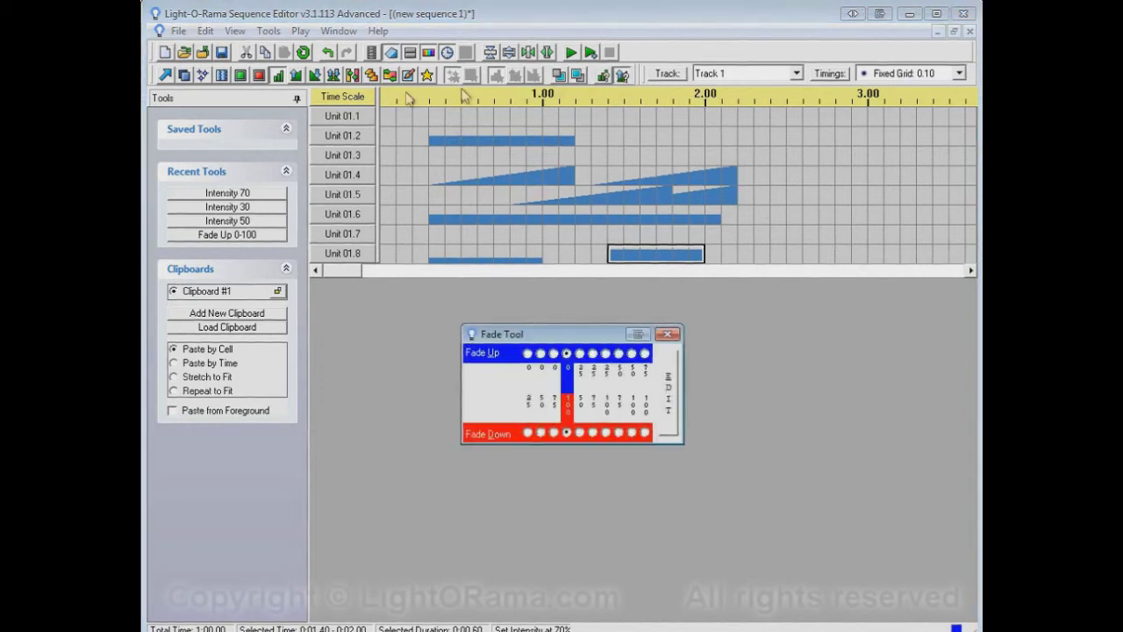
click(313, 76)
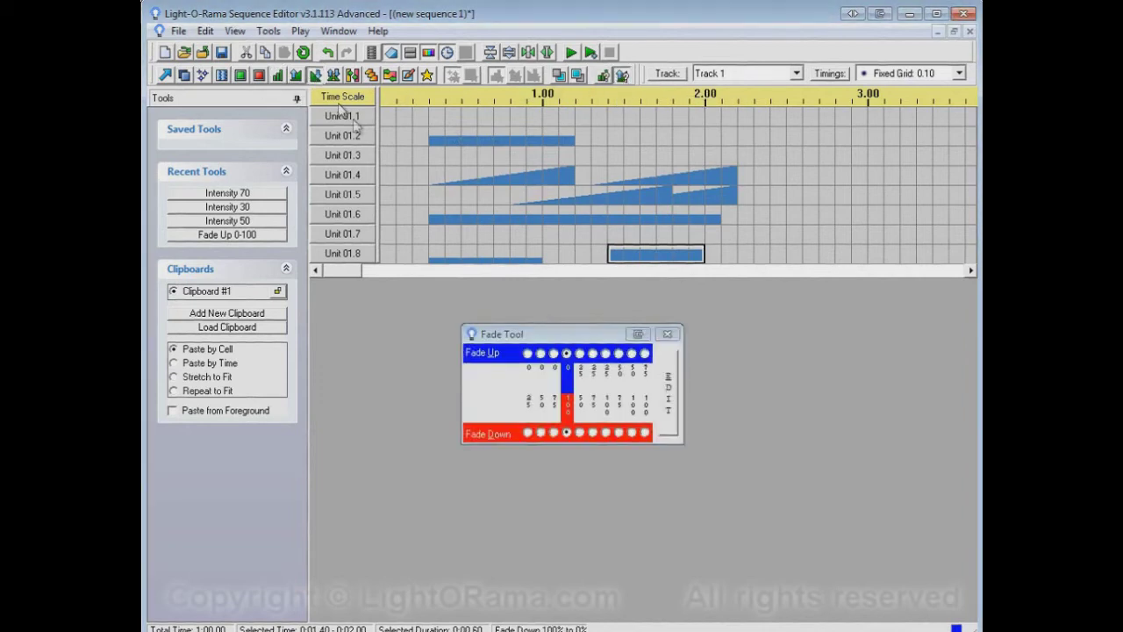
click(540, 433)
drag(760, 219, 849, 221)
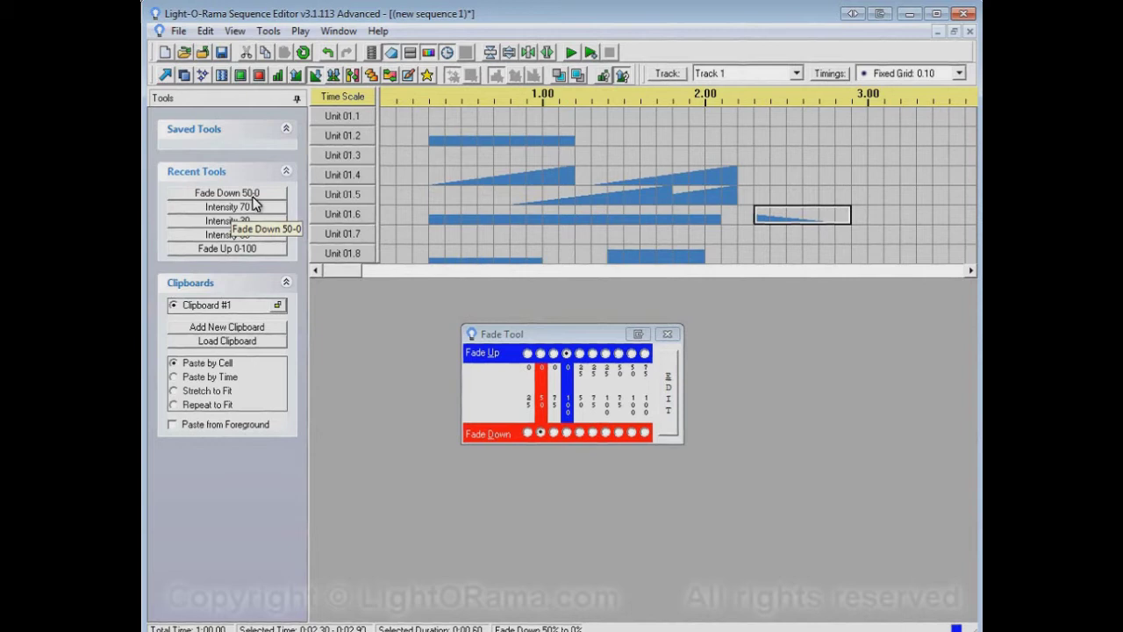
- Ramp Unit 01.2 up from 25% to 100% over 1.70–2.40
click(299, 75)
click(605, 354)
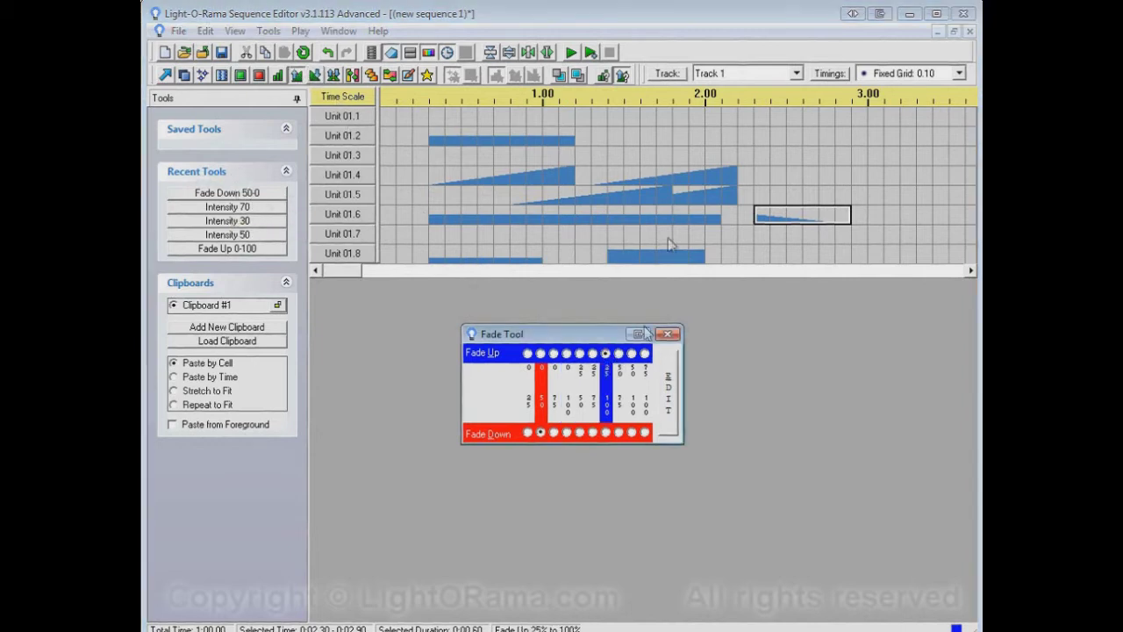
drag(666, 140, 763, 143)
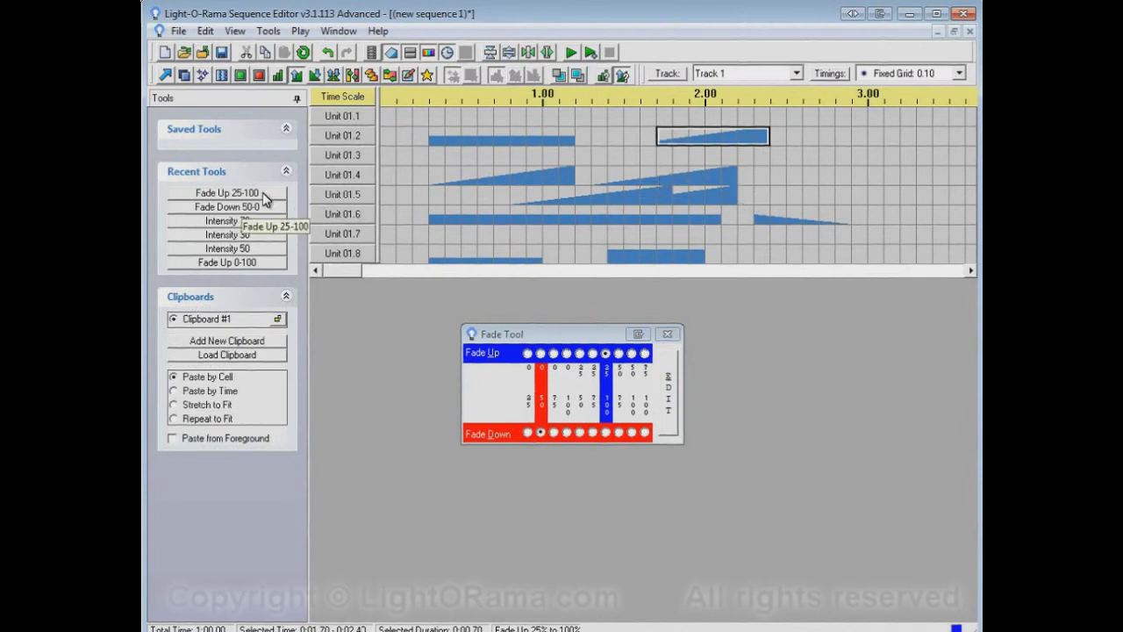
click(666, 334)
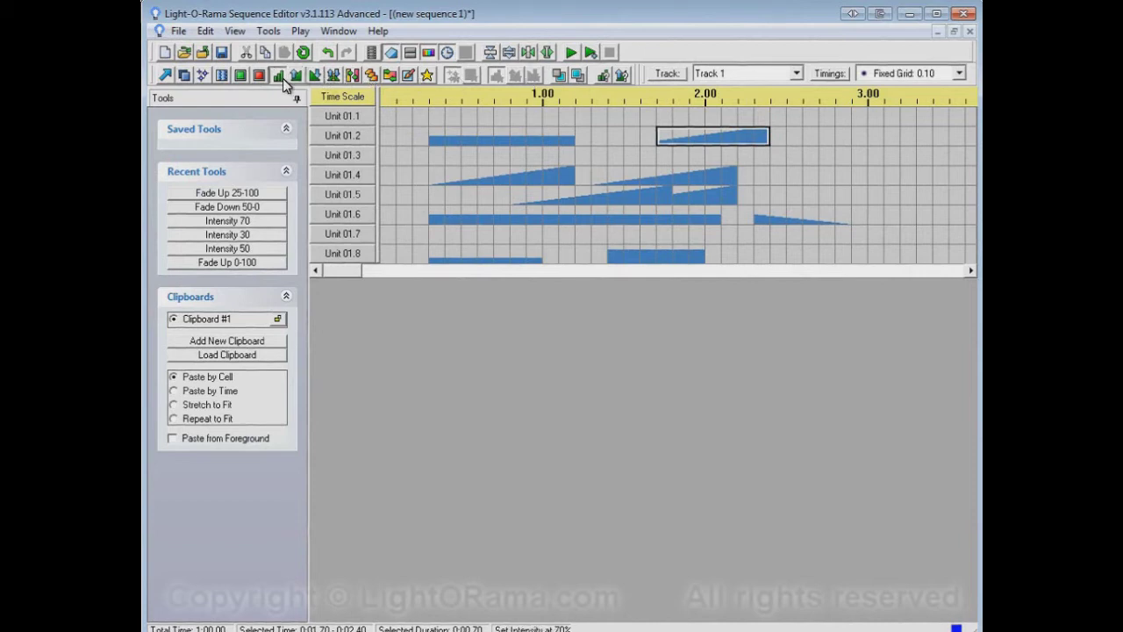
- Fill Units 01.3–01.8 at 30% from 0.50 to 1.70, then raise 1.10–1.60 to 70%
click(605, 75)
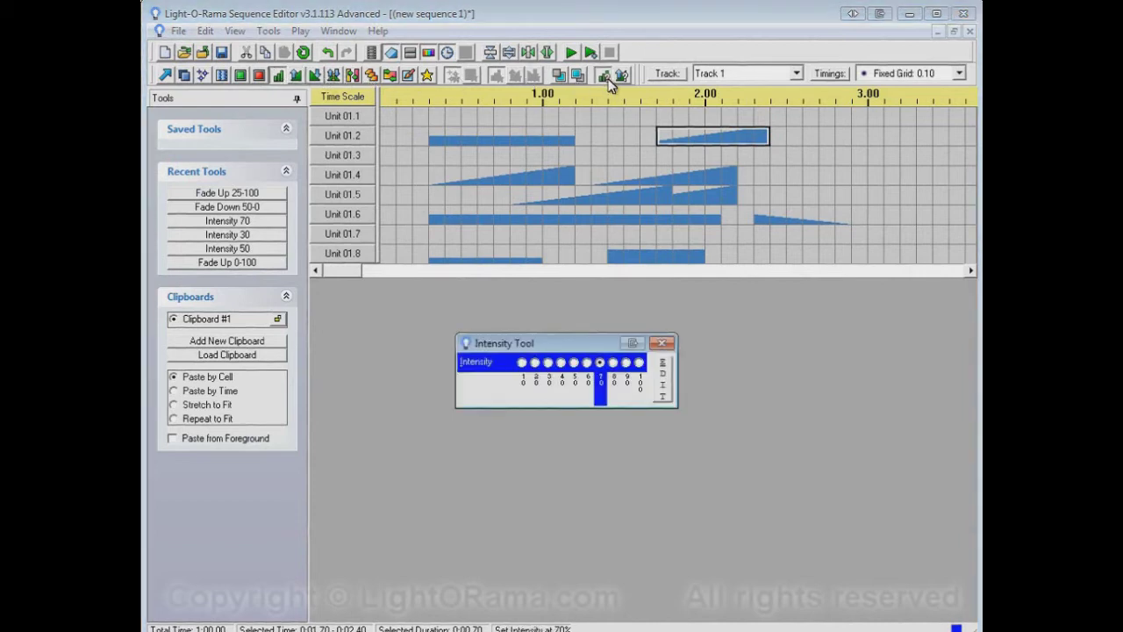
click(549, 362)
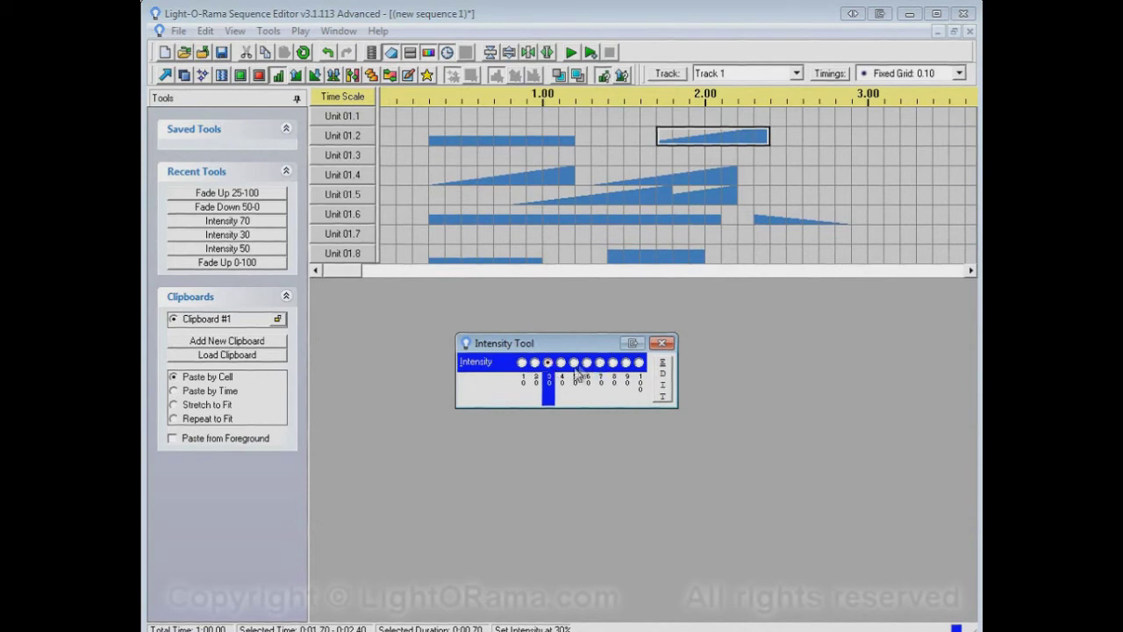
click(663, 342)
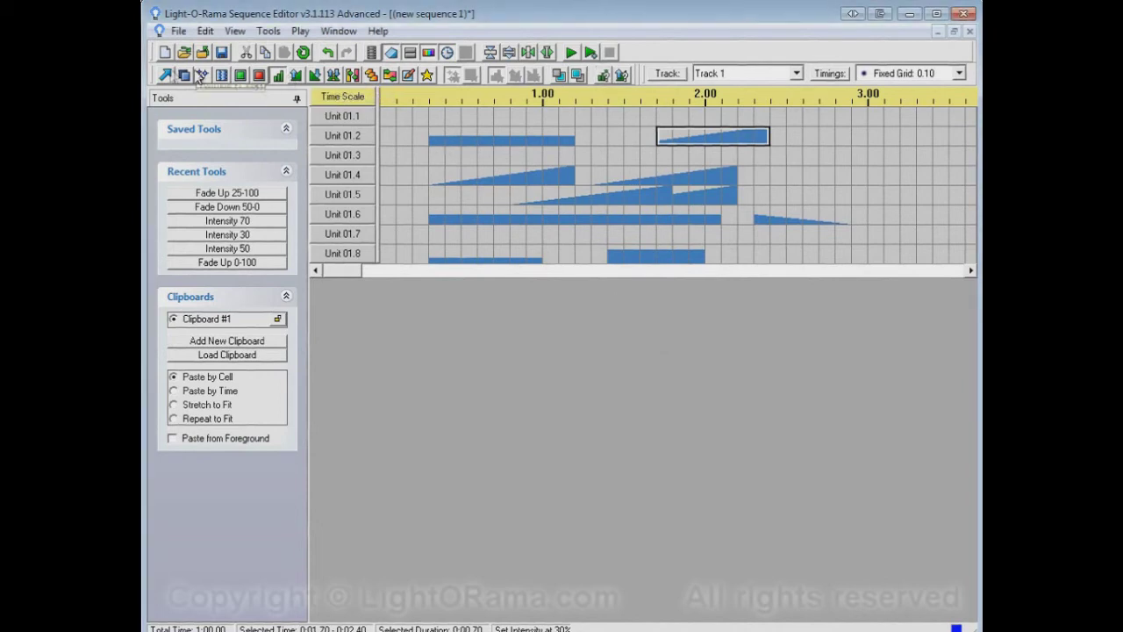
click(167, 76)
click(262, 237)
drag(474, 155, 642, 257)
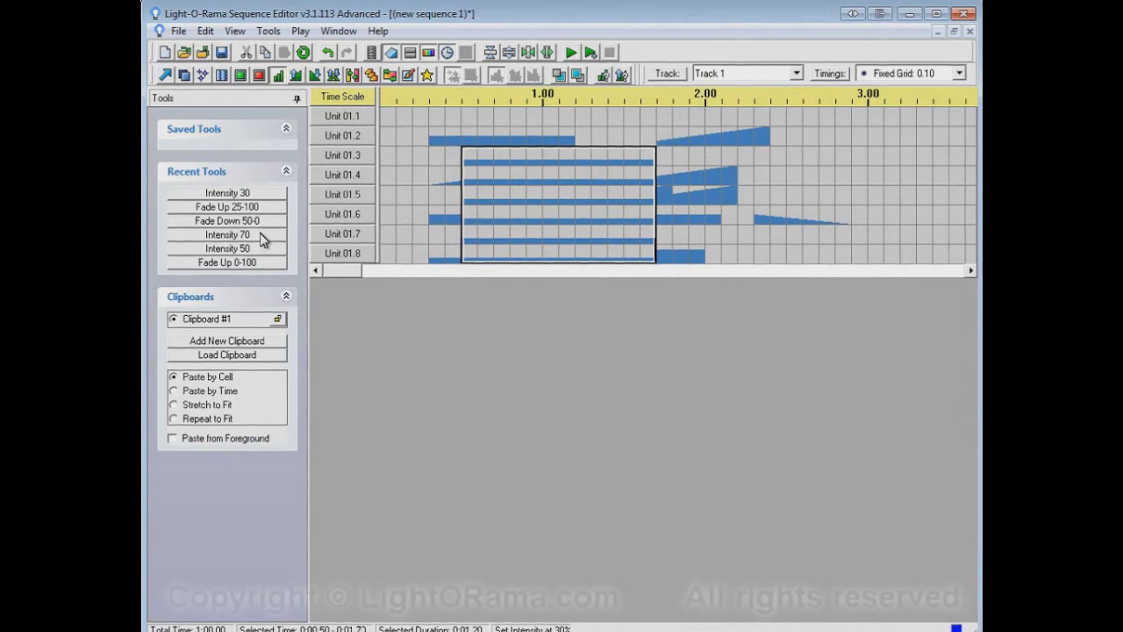
drag(573, 155, 627, 269)
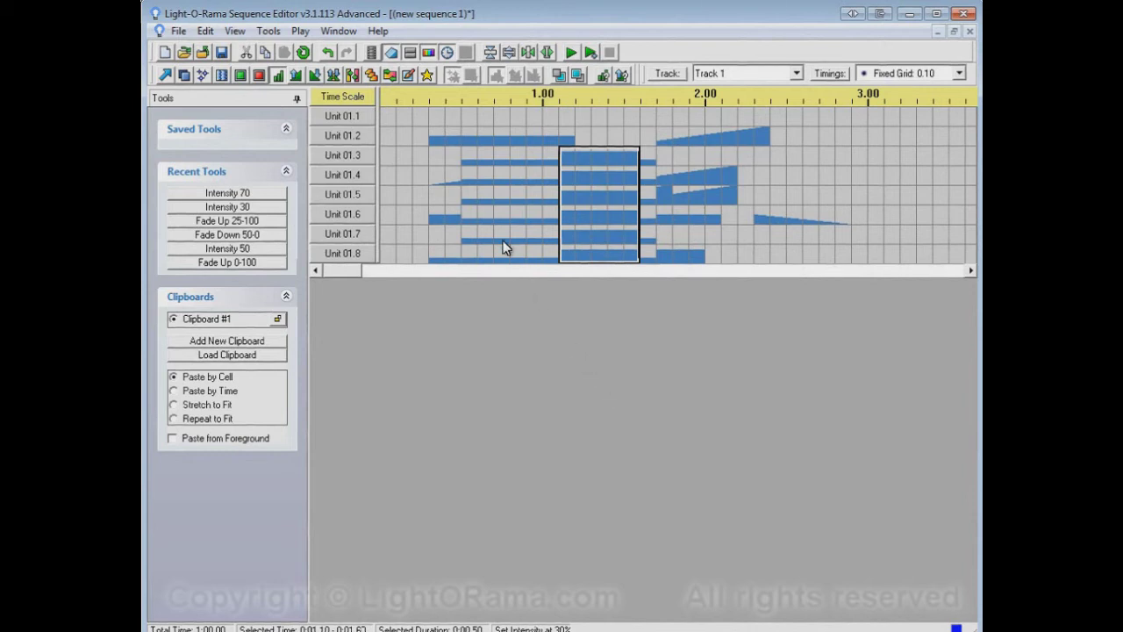
click(429, 76)
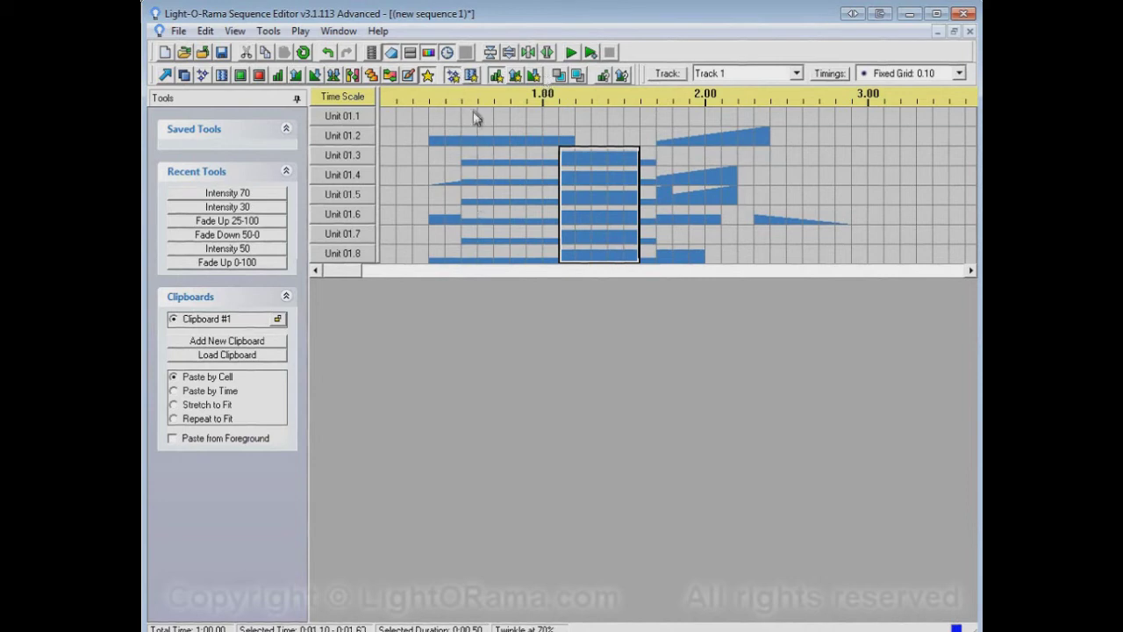
- Apply a 25–50% Shimmer Up to Units 01.3–01.4 at 2.70–3.30
click(471, 76)
click(515, 76)
click(622, 76)
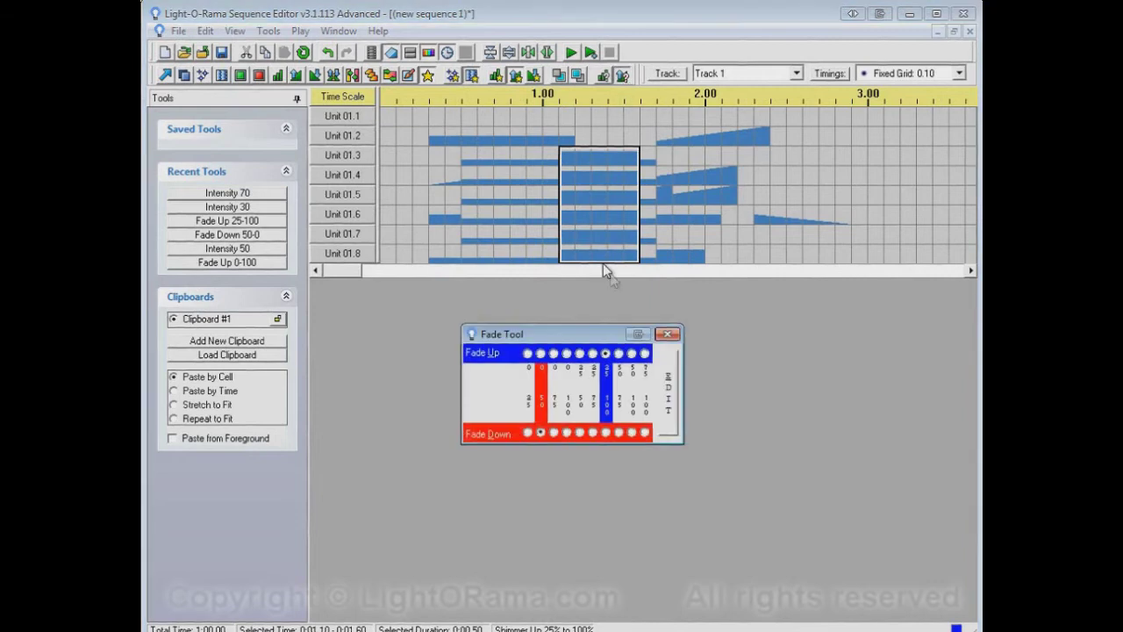
click(579, 352)
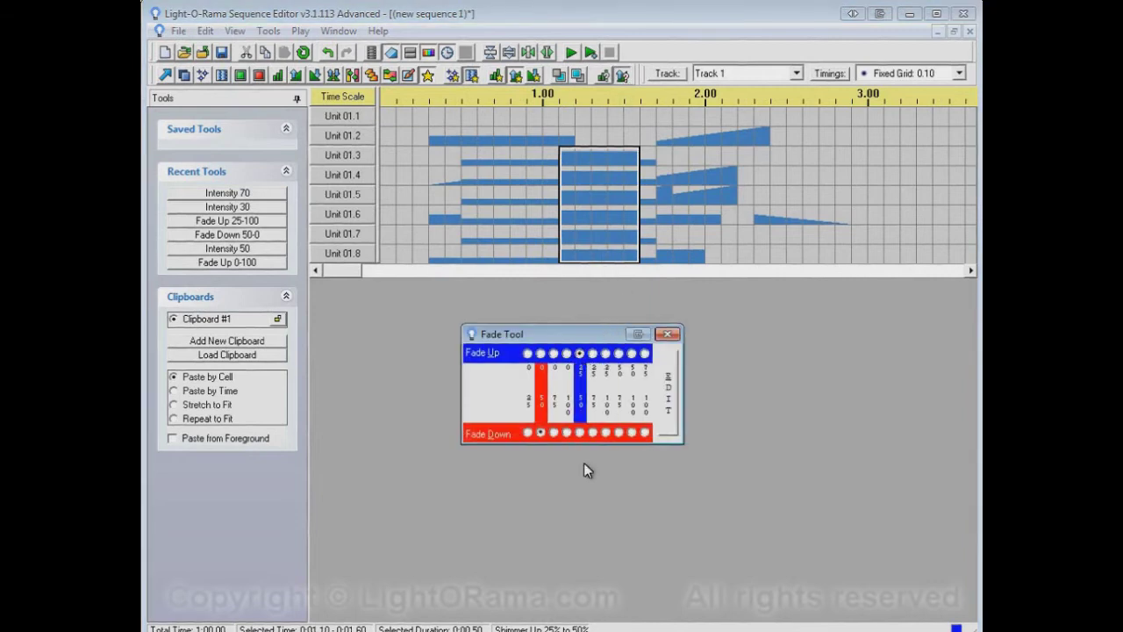
drag(806, 150, 894, 180)
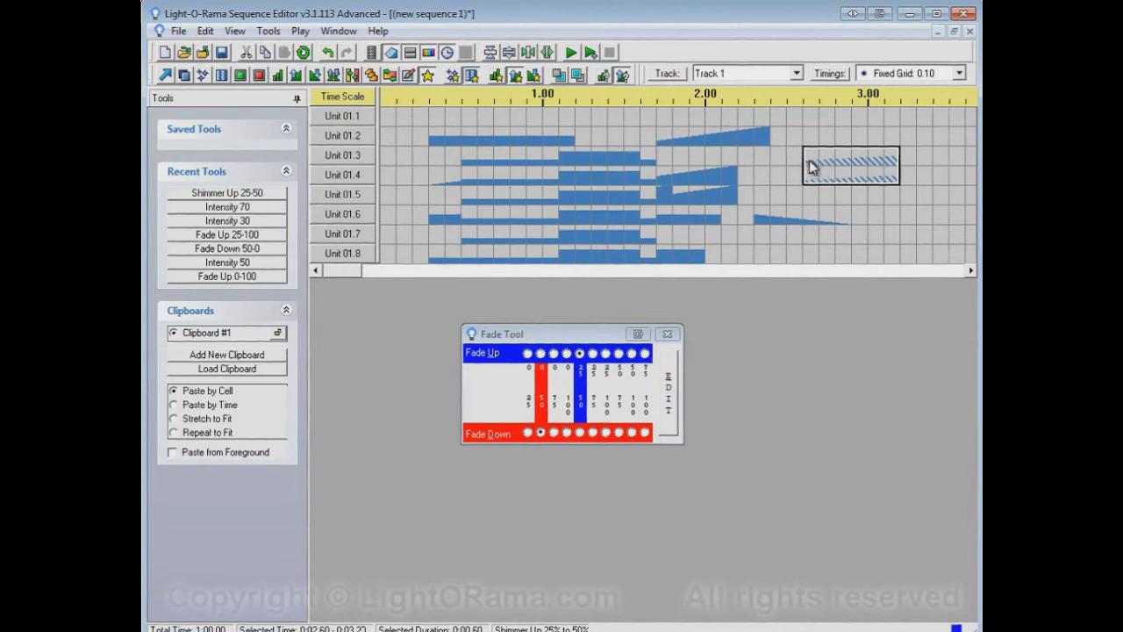
- Apply a 0–25% Shimmer Up to Unit 01.8 at 2.30–2.90
click(528, 352)
drag(753, 254, 848, 252)
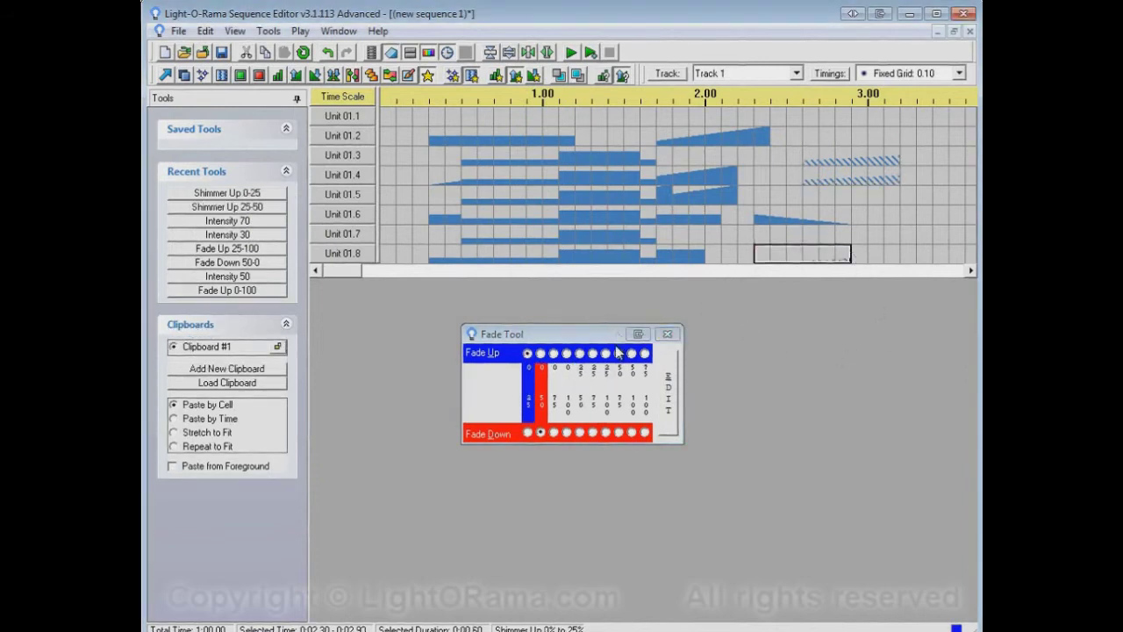
click(667, 334)
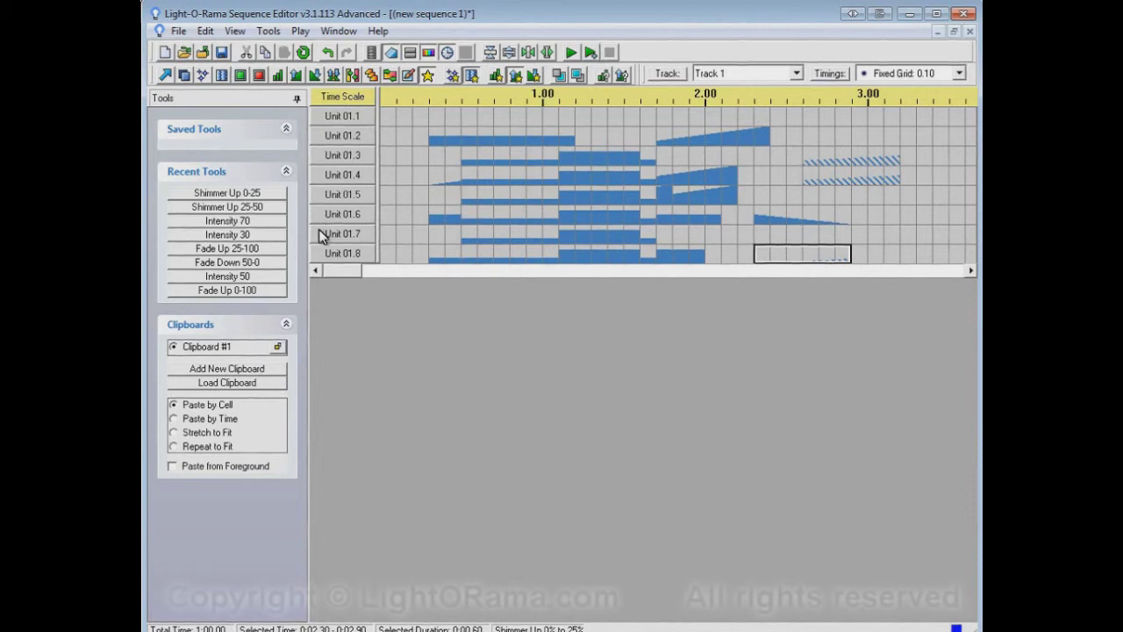
- Reapply recent shimmer-up tools to Units 01.4–01.6 at 0.90–1.40 and Units 01.4–01.8 at 1.50–2.10
click(266, 213)
drag(541, 184, 603, 220)
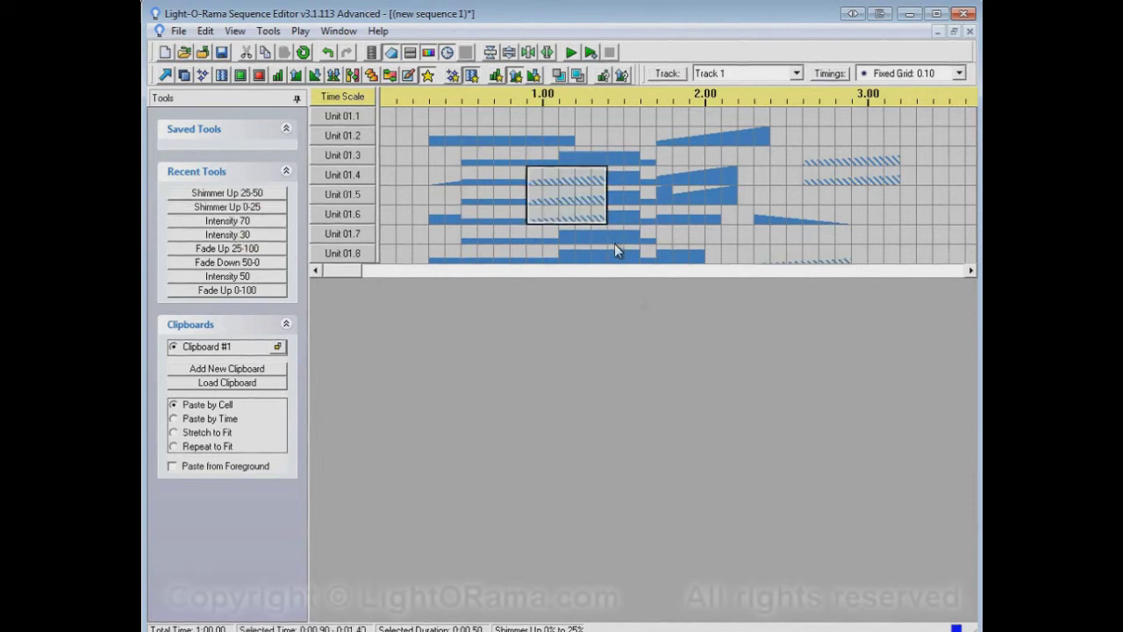
click(227, 194)
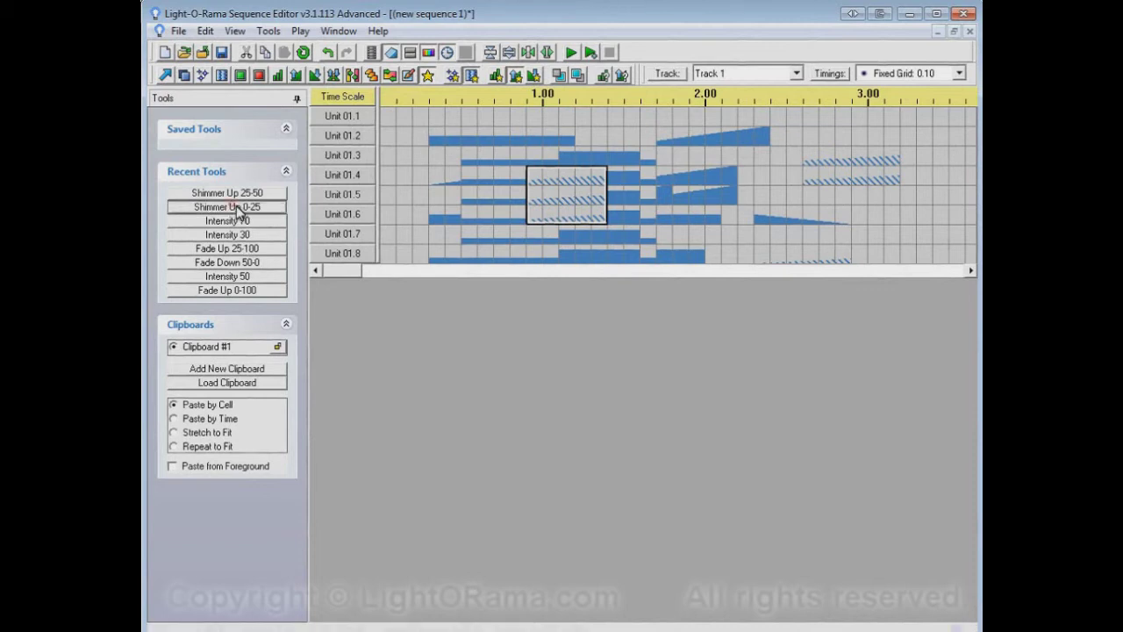
drag(627, 171, 716, 267)
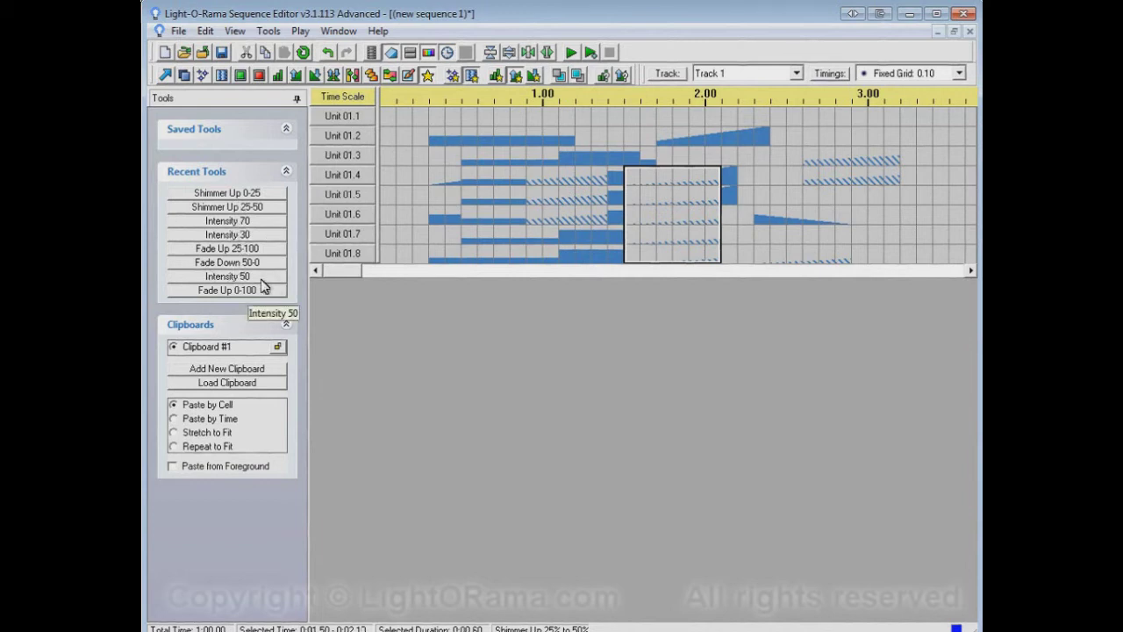
- Insert a New RGB channel below Unit 01.8 and bring up the red-to-green Color Fade settings
right_click(347, 265)
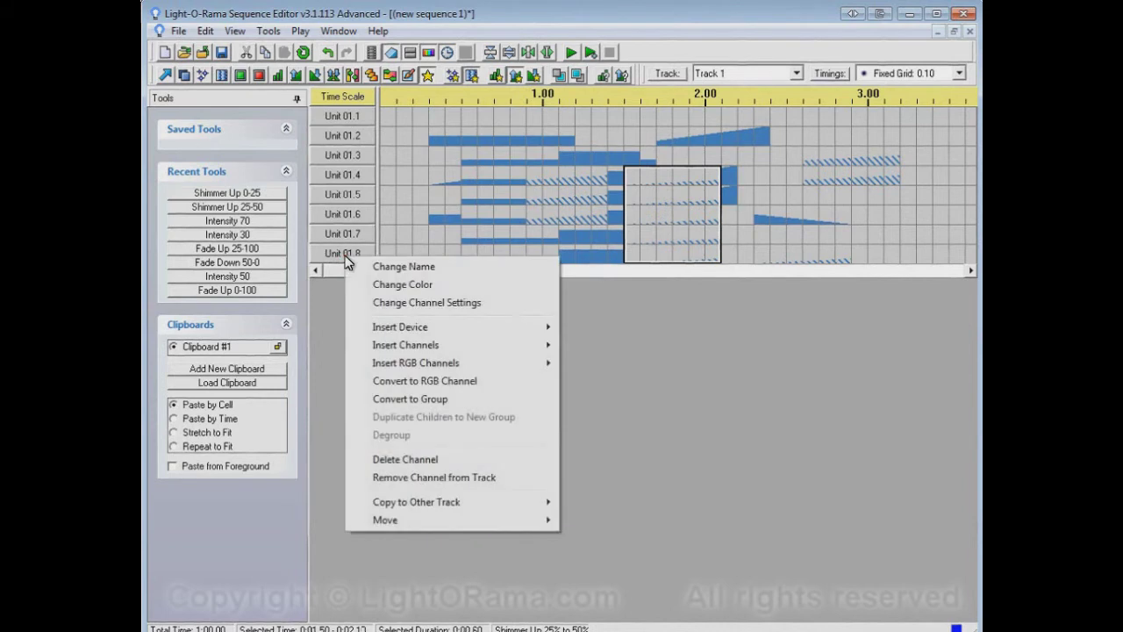
mouse_move(433, 364)
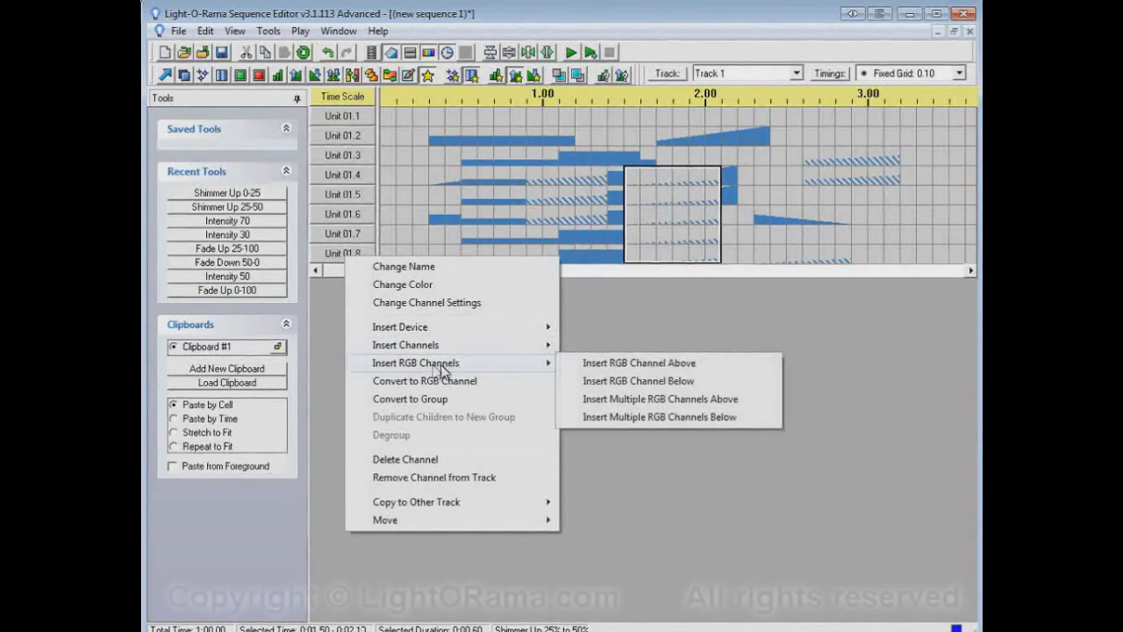
click(608, 383)
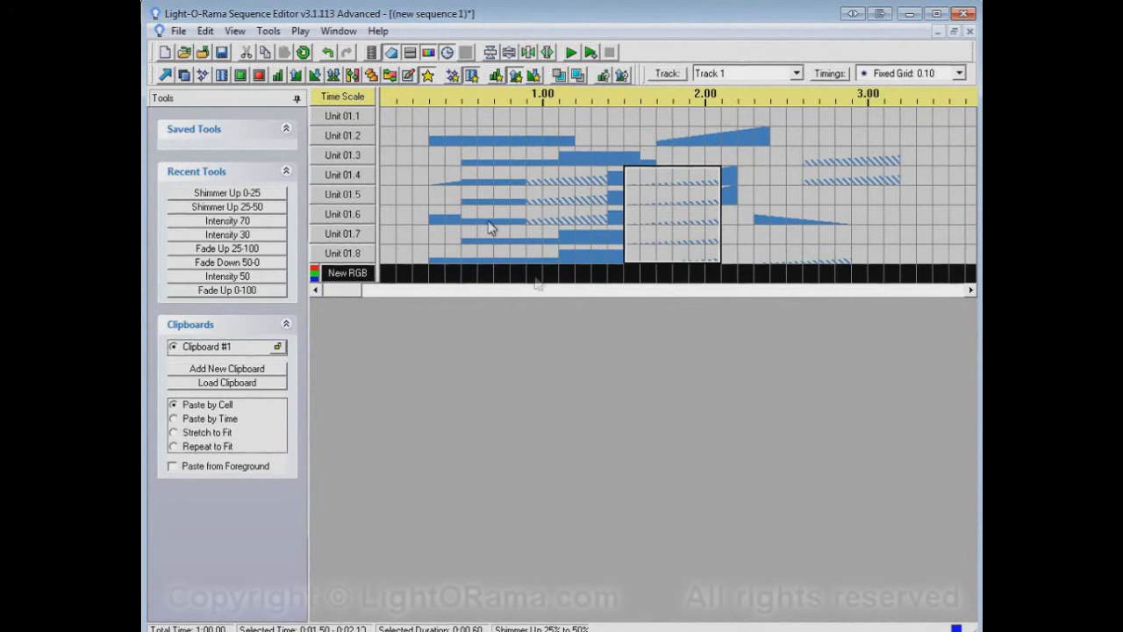
click(392, 77)
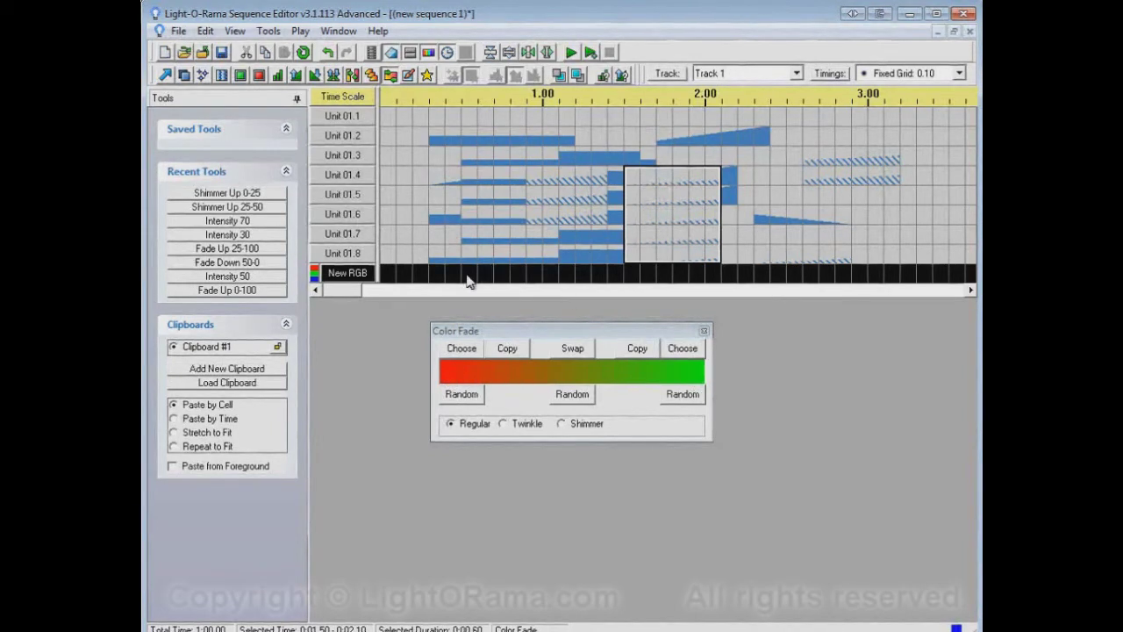
- Draw a red-to-green fade at 0.40–1.40 and a random blue-green twinkle fade at 1.50–2.00 on New RGB
drag(448, 274, 603, 280)
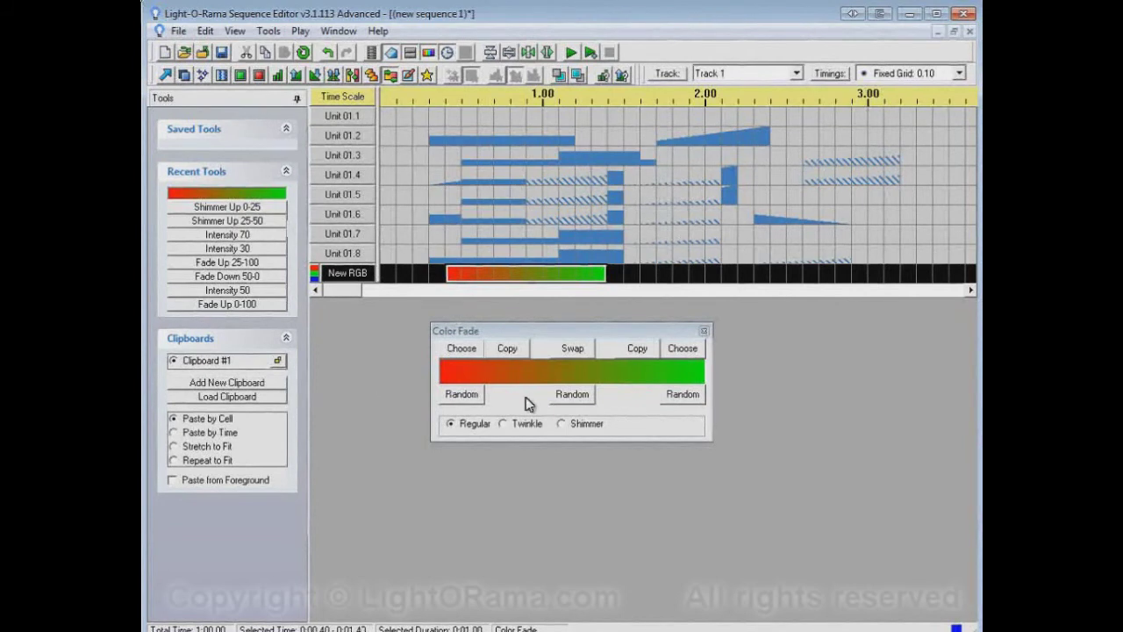
click(572, 394)
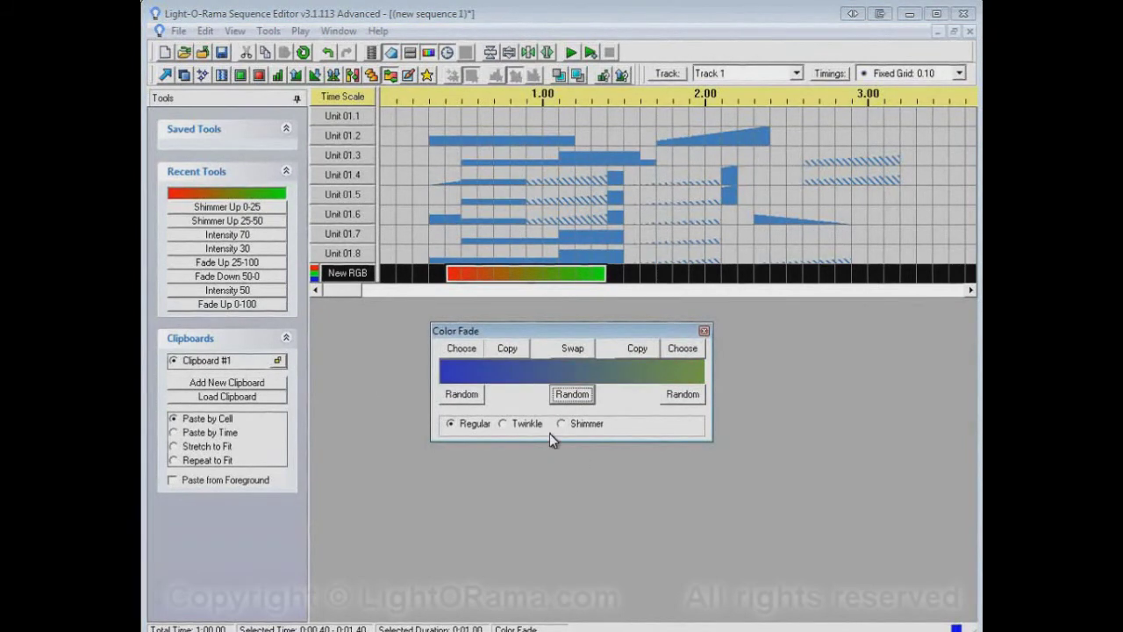
click(527, 425)
drag(628, 273, 702, 273)
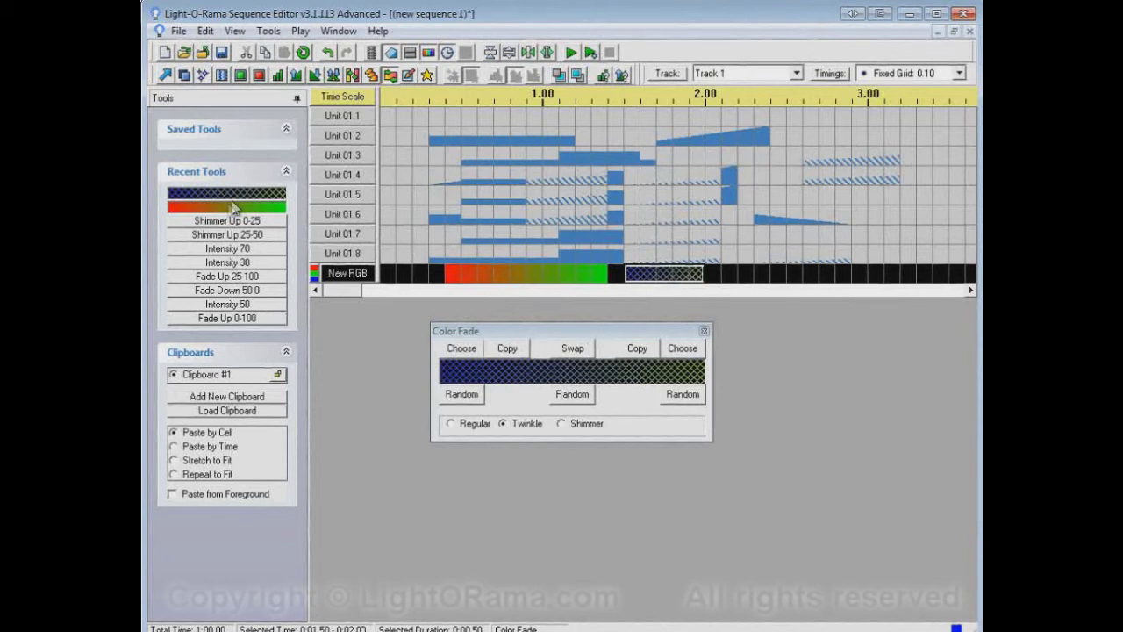
- Randomize the fade colours to brown tones and apply a shimmering fade at 1.20–2.20 on New RGB
click(559, 396)
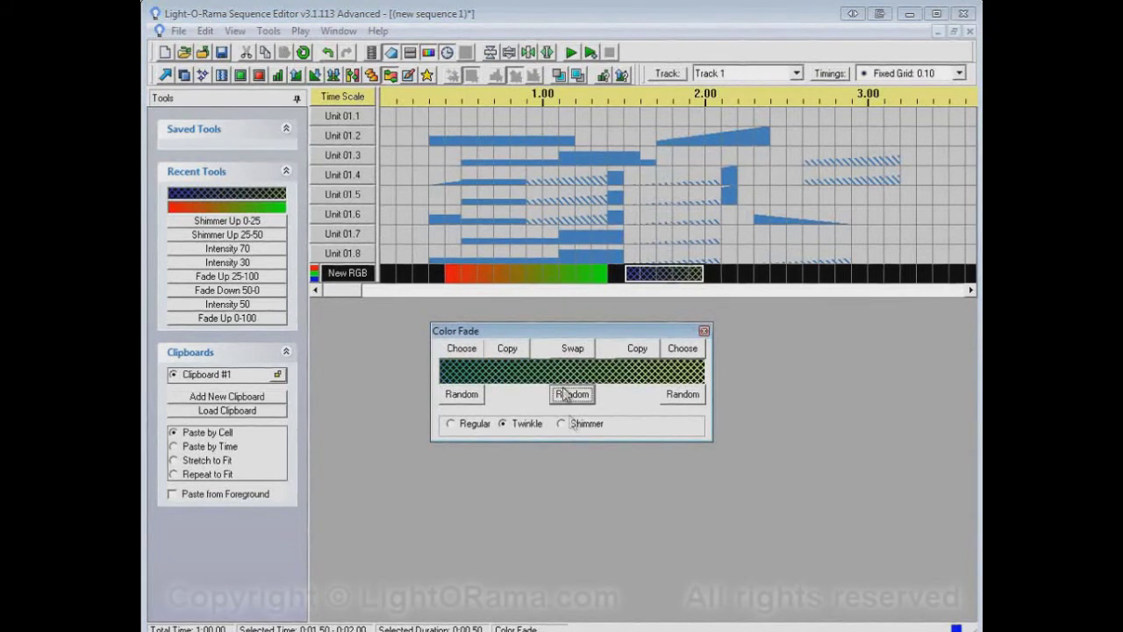
click(572, 396)
click(578, 396)
click(573, 428)
drag(591, 279, 735, 277)
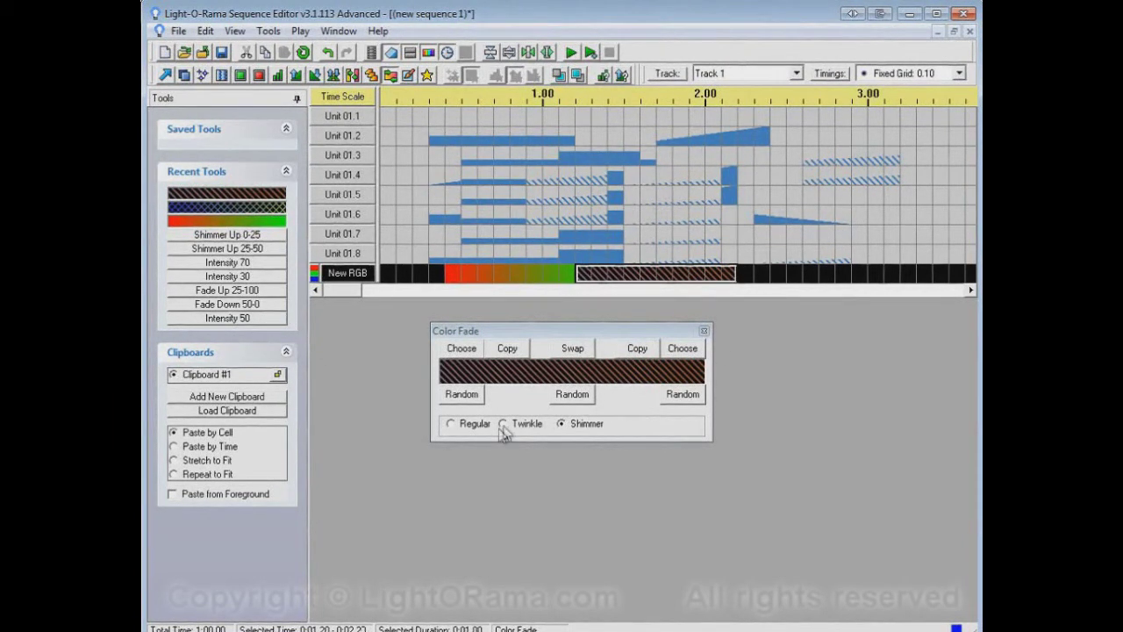
- Apply a regular blue-to-purple colour fade across 1.80–2.90 on the New RGB row
click(571, 396)
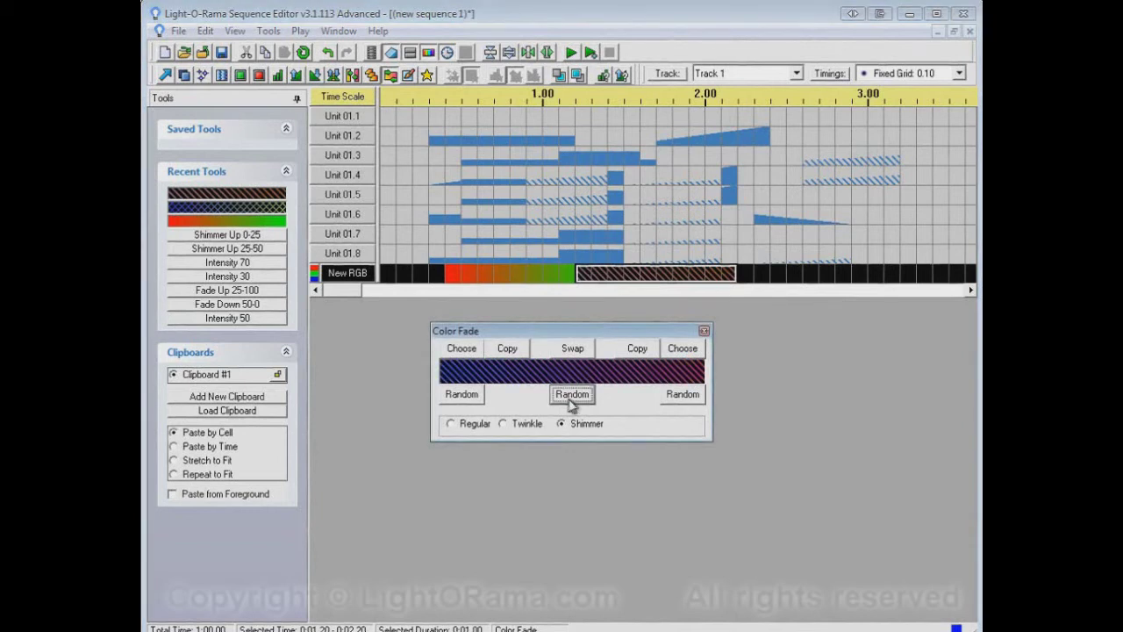
click(479, 427)
drag(673, 274, 851, 275)
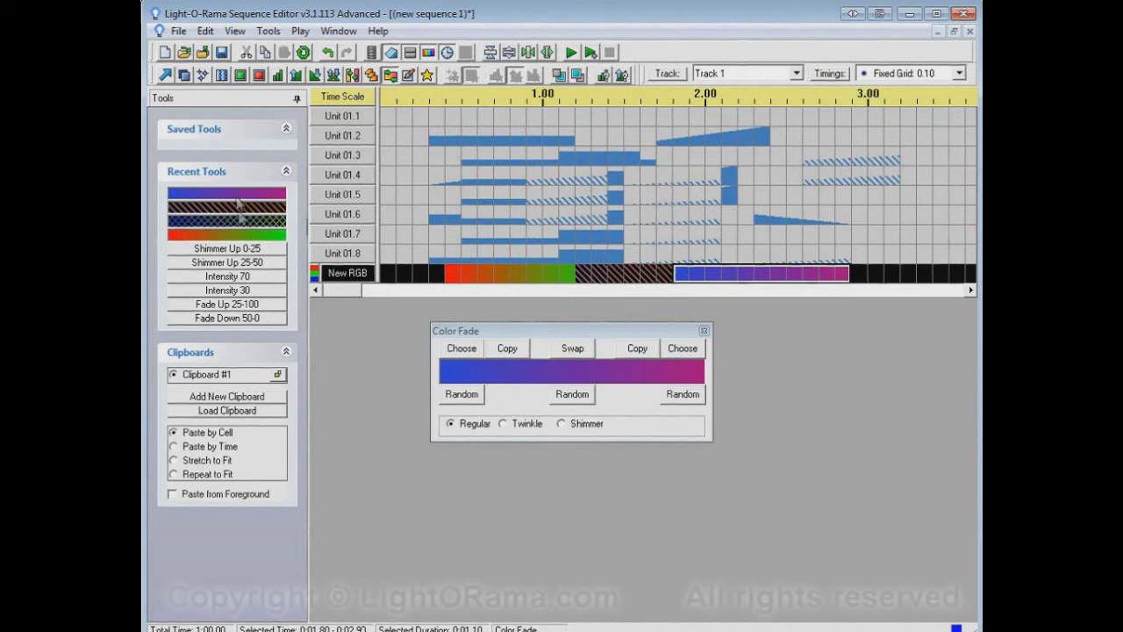
- Save Intensity 70 as a tool and apply it to Unit 01.2 from 2.60 to 3.40 s
right_click(260, 281)
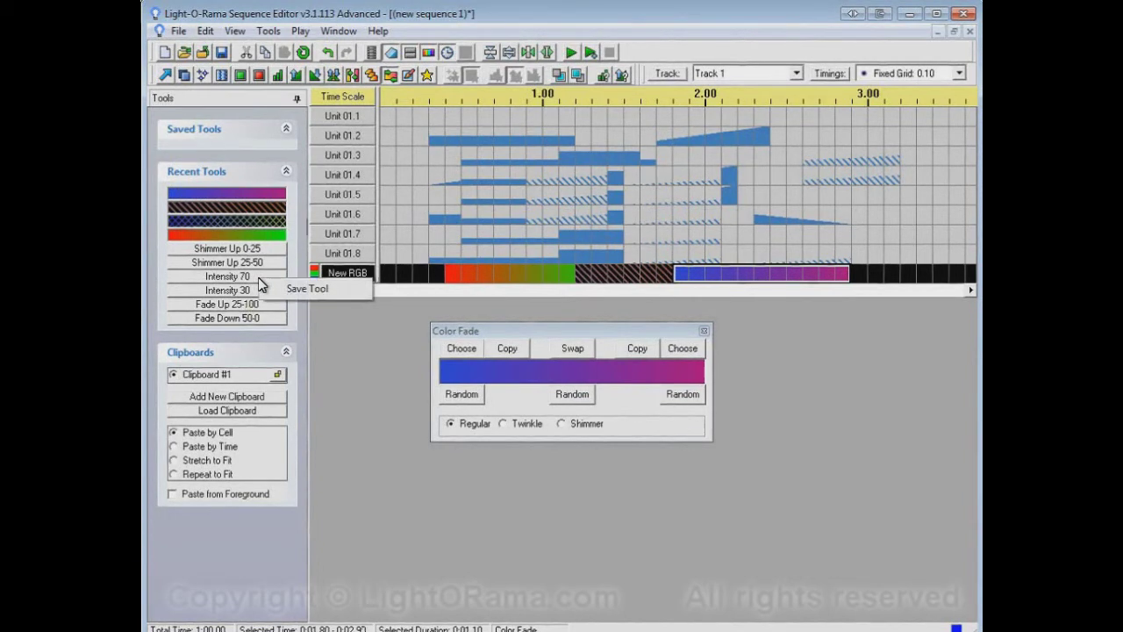
click(329, 290)
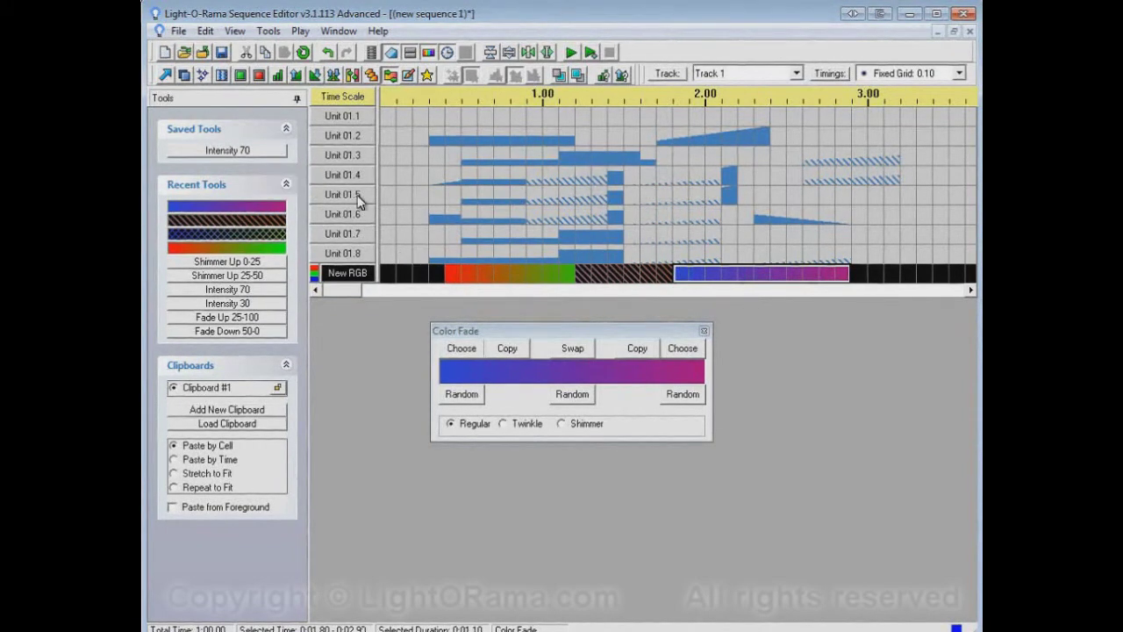
click(268, 153)
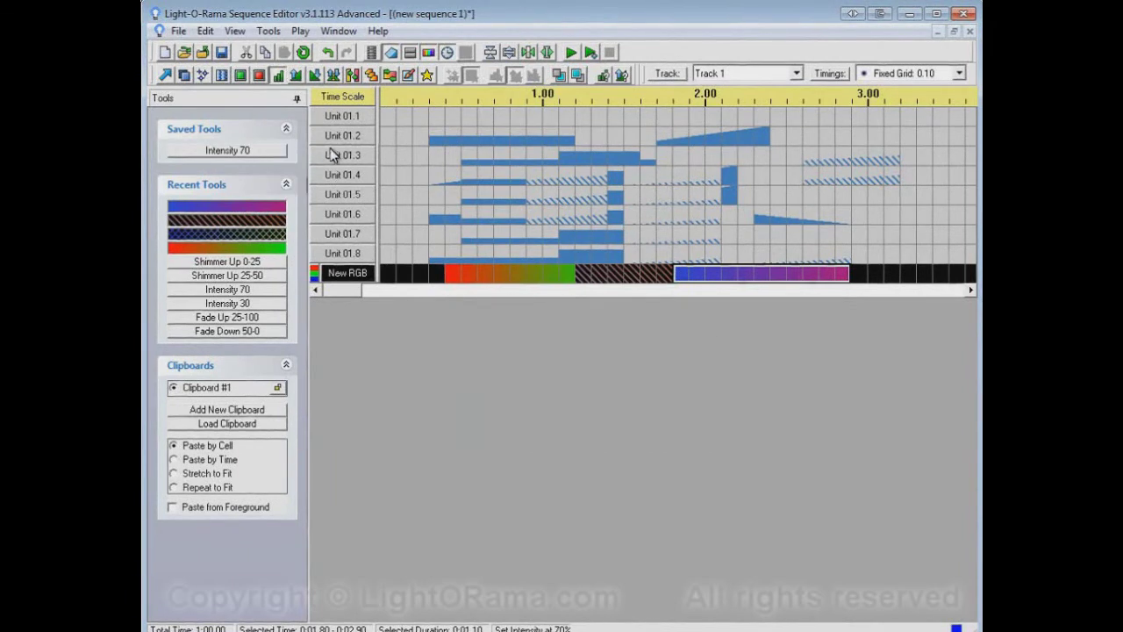
drag(809, 141, 930, 143)
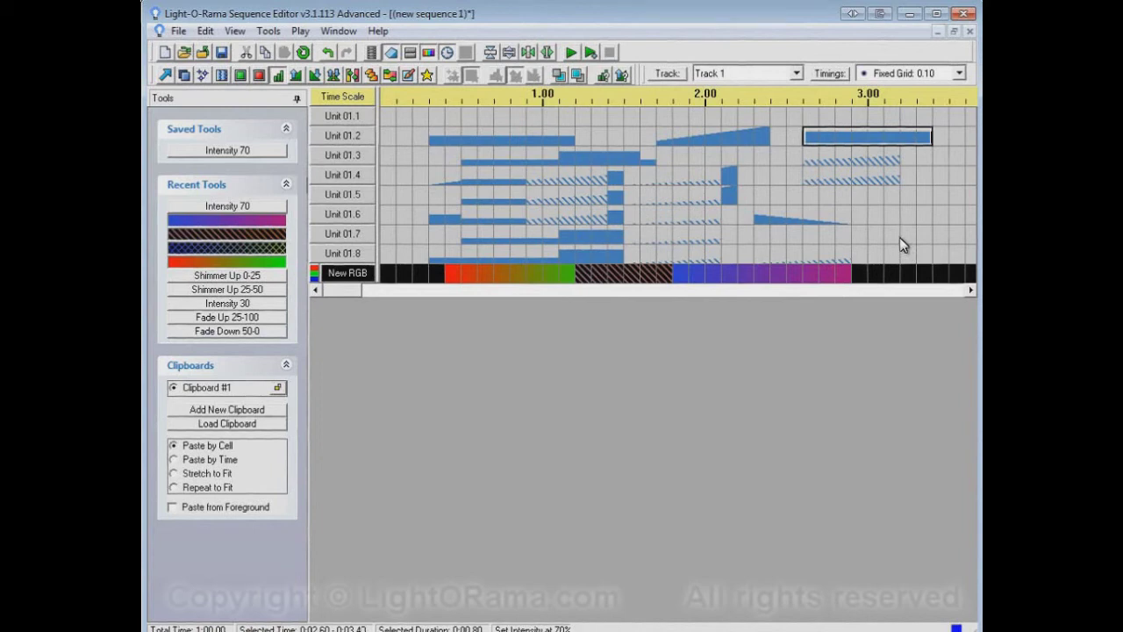
- Save Shimmer Up 25-50 as a tool, apply it to Units 01.5–01.6, then give Unit 01.6 Intensity 70 from 2.2 to 3.1 s
right_click(271, 299)
click(316, 303)
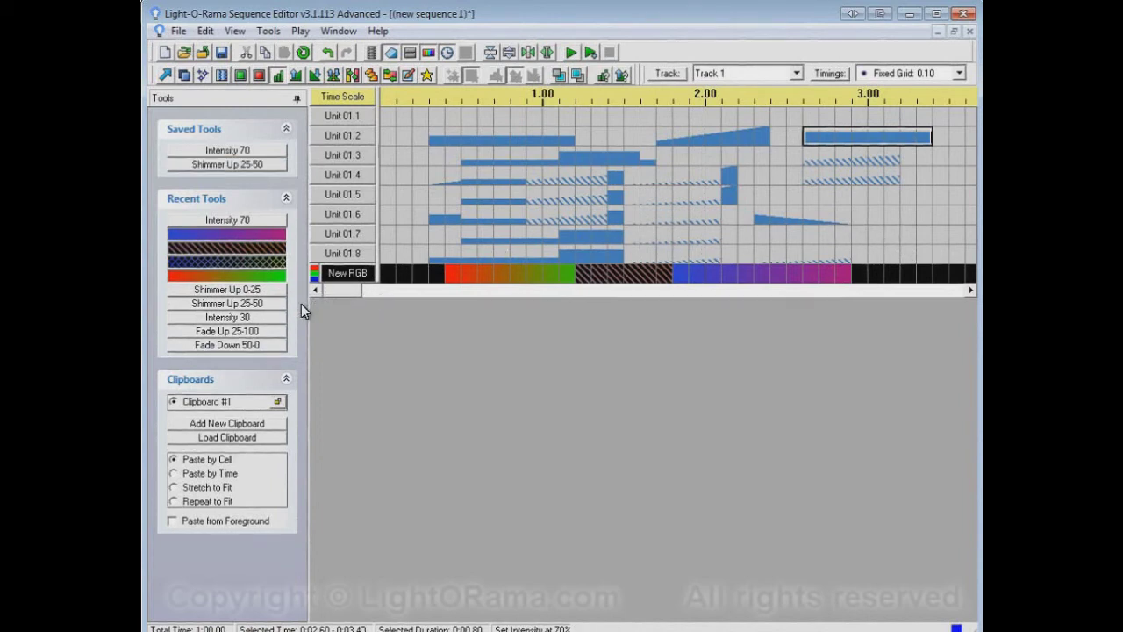
click(271, 166)
drag(823, 189, 918, 218)
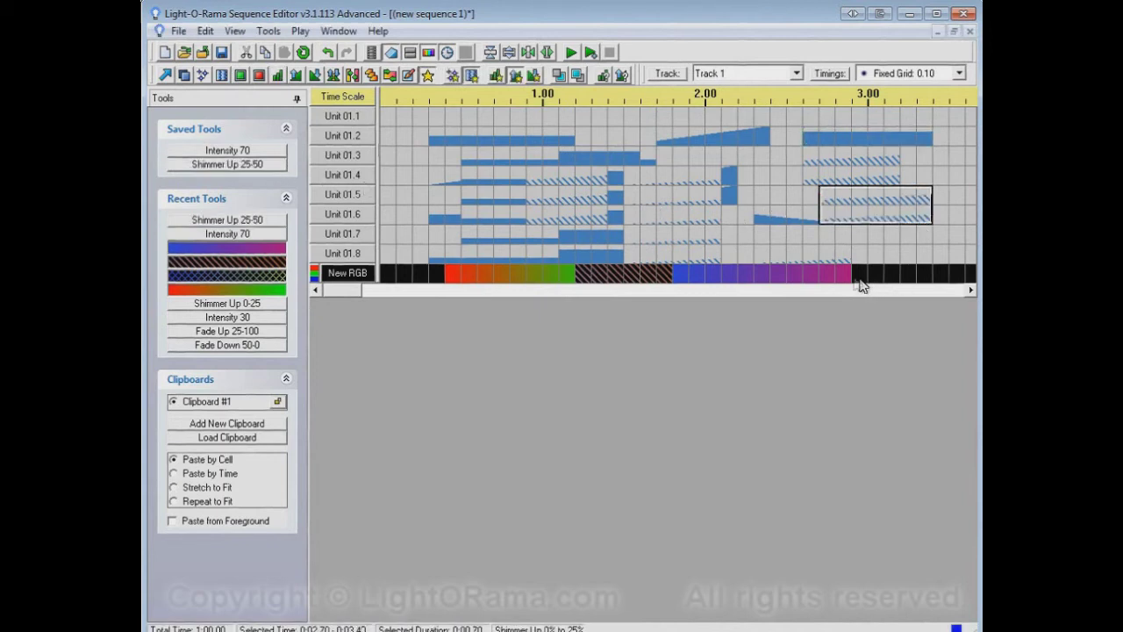
click(268, 150)
drag(747, 212, 882, 222)
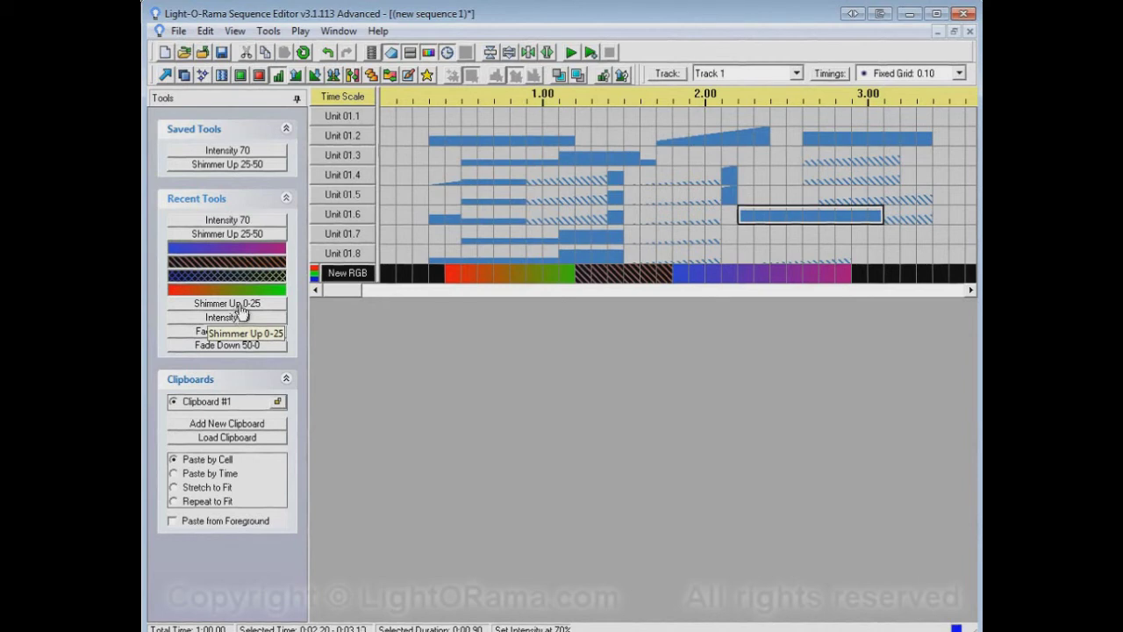
- Remove Intensity 70 from Saved Tools and save the hatched shimmer and red-green fade instead
right_click(274, 154)
click(341, 162)
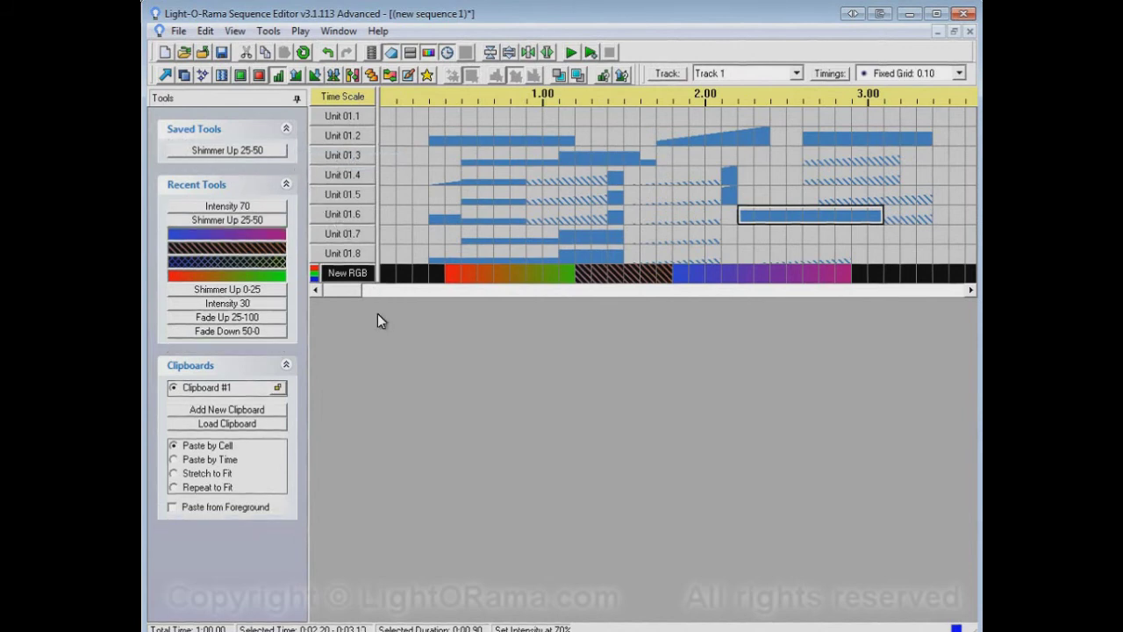
right_click(243, 250)
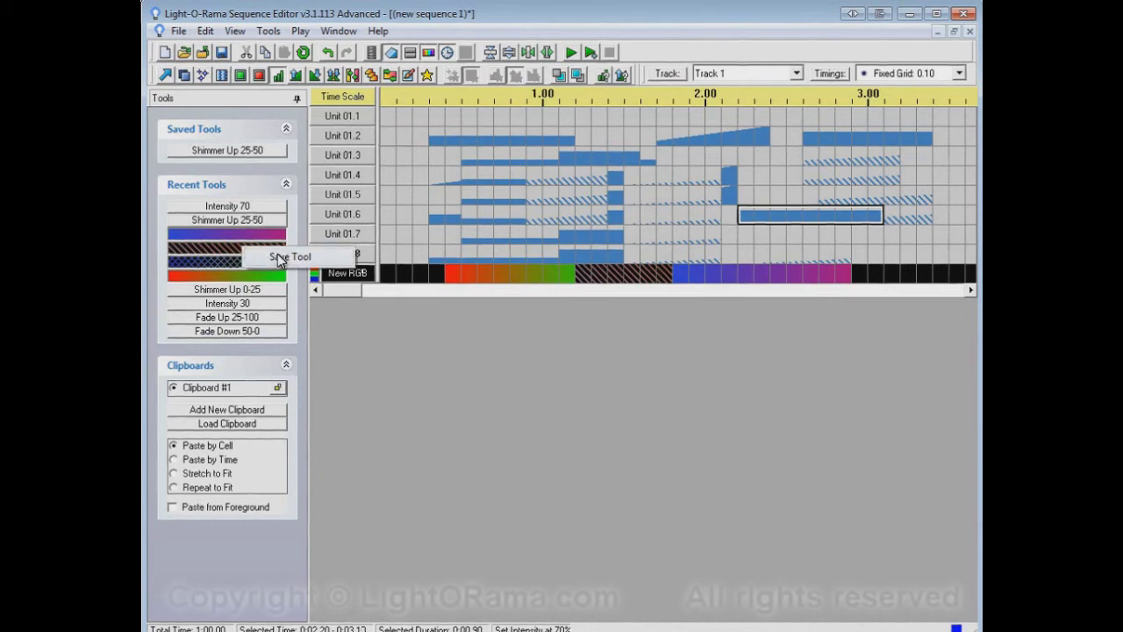
click(279, 254)
right_click(260, 291)
click(295, 298)
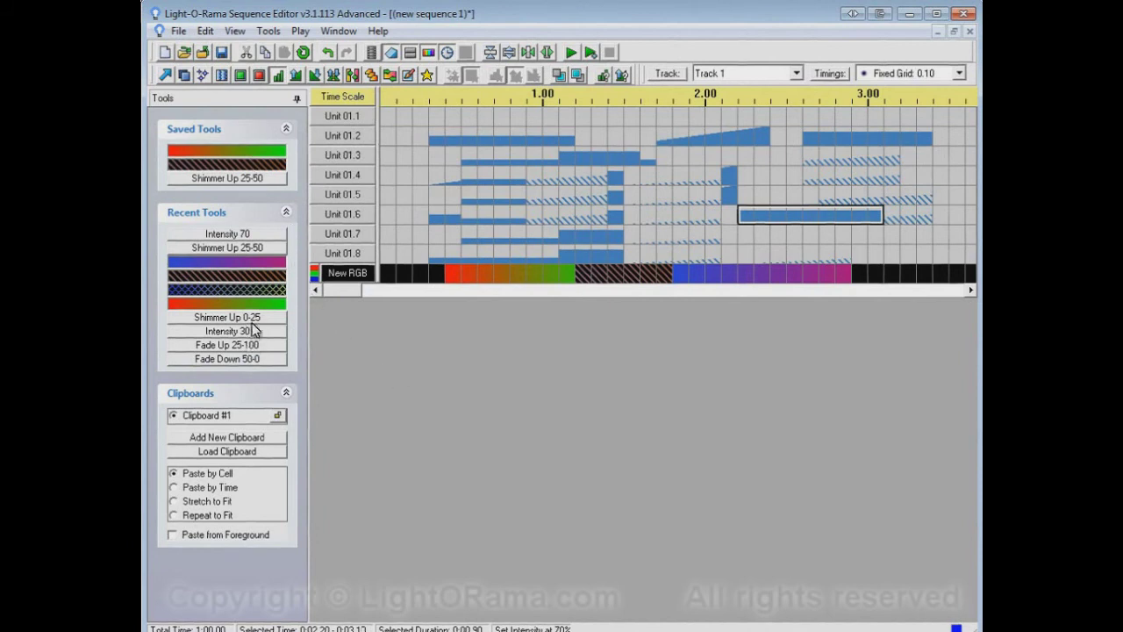
- Draw a red-to-green fade on New RGB at 1.7–2.8 s, then the hatched shimmer at 1.2–2.7 s
click(260, 154)
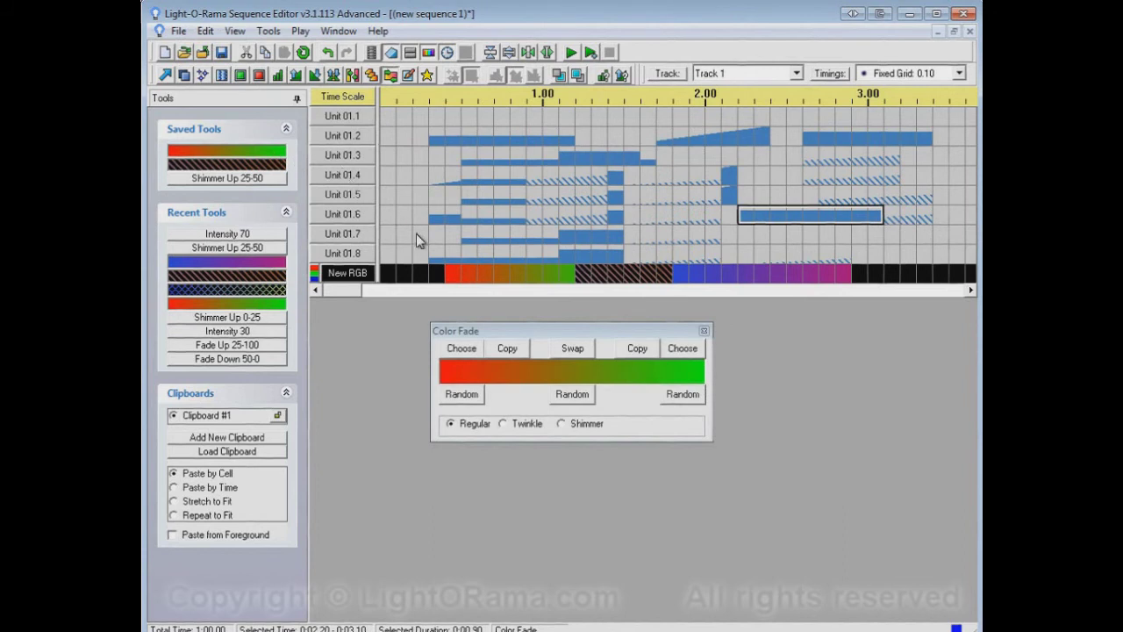
drag(664, 275, 835, 282)
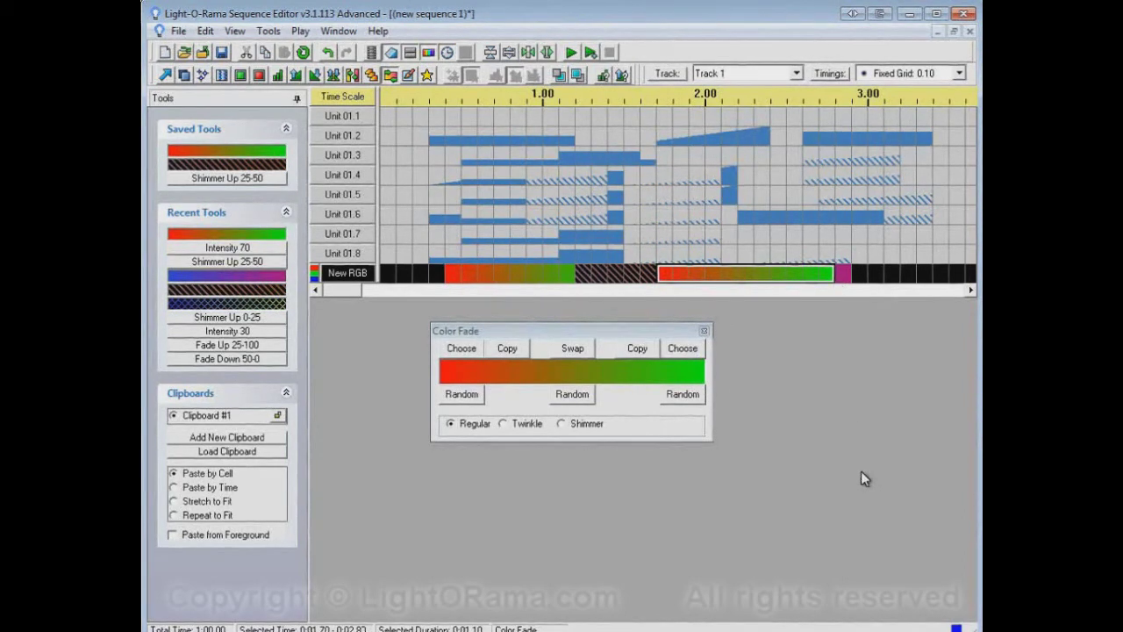
click(264, 165)
drag(579, 275, 816, 277)
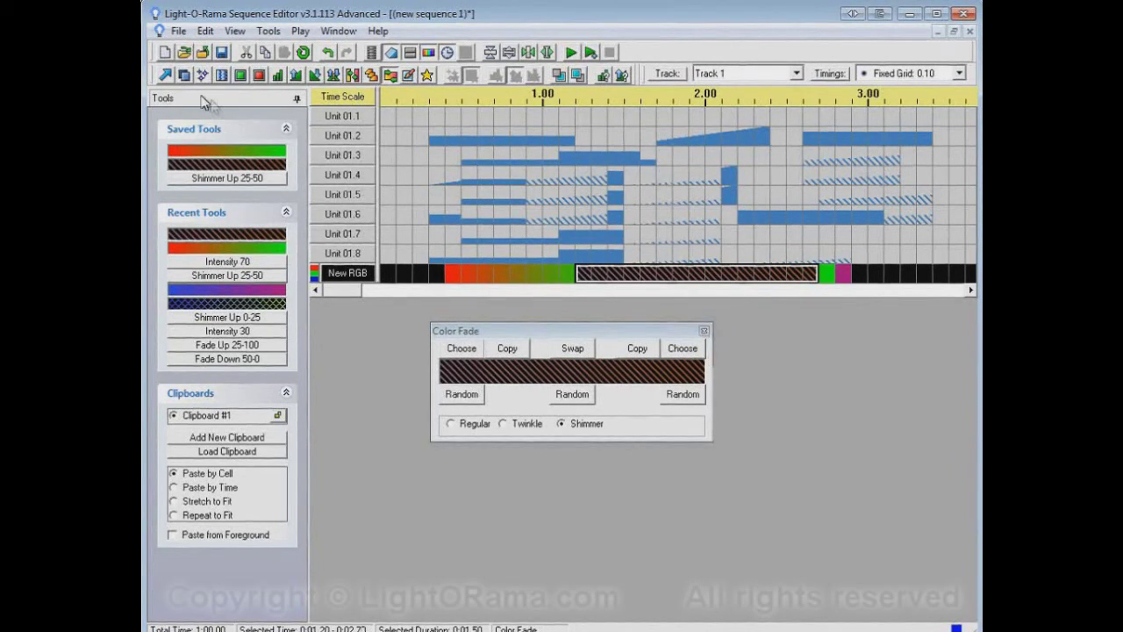
- Close the Color Fade dialog and collapse the Recent Tools, Saved Tools and Clipboards sections
click(705, 333)
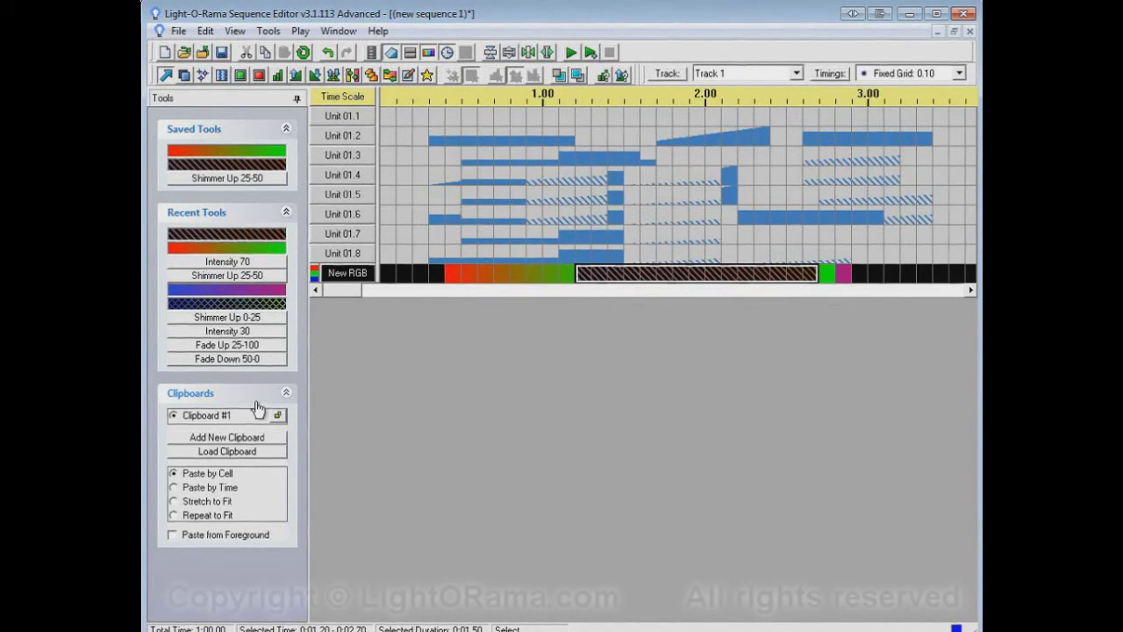
click(285, 215)
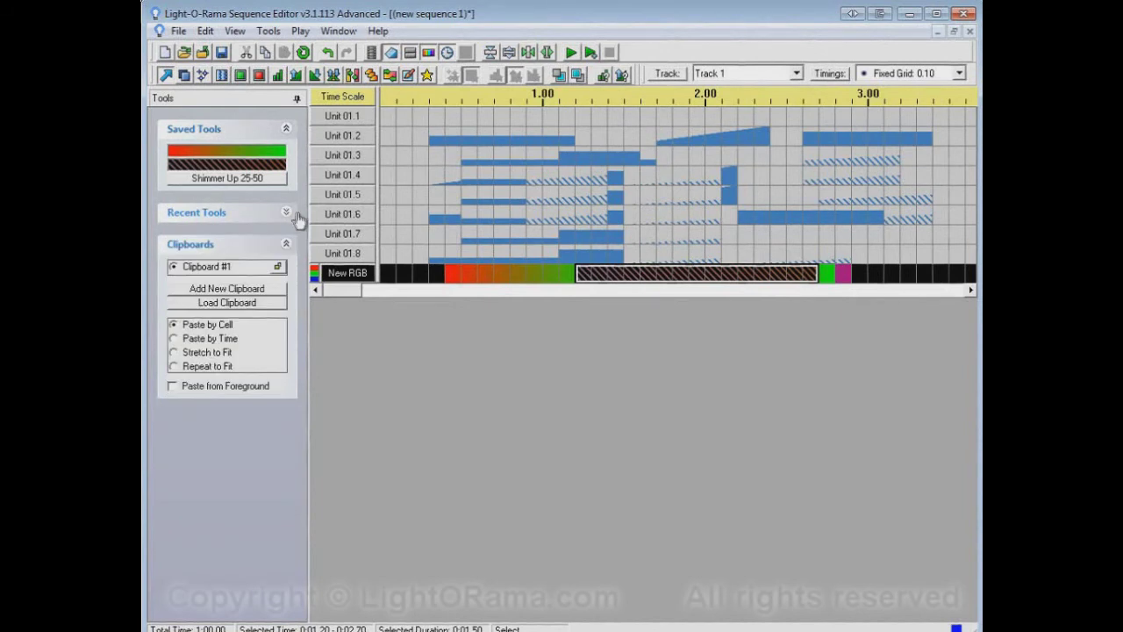
click(287, 130)
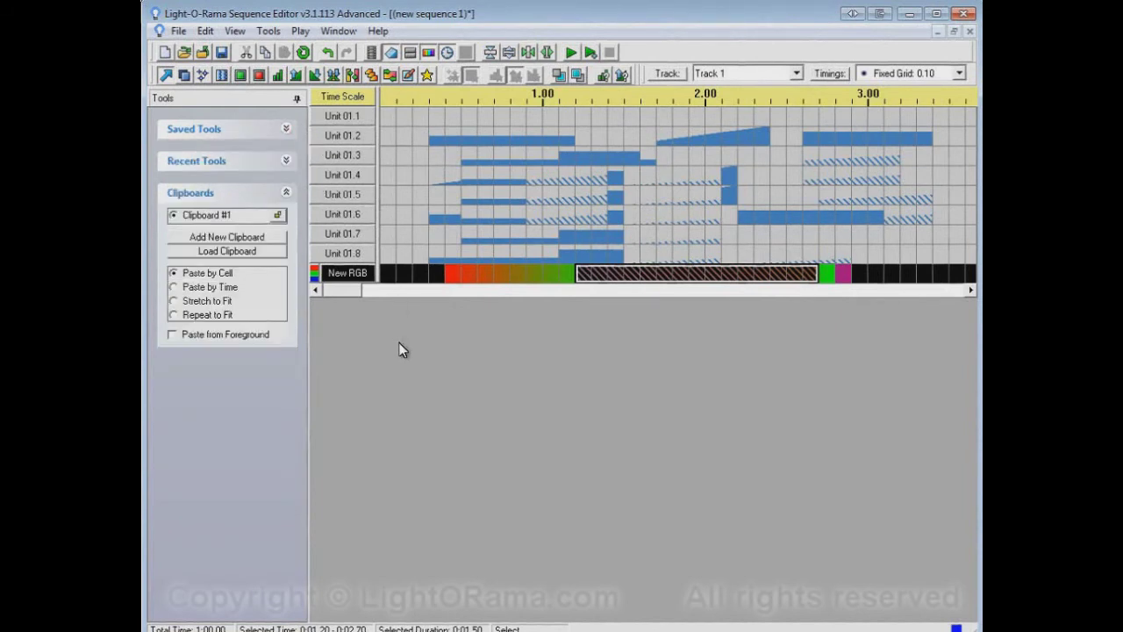
click(285, 192)
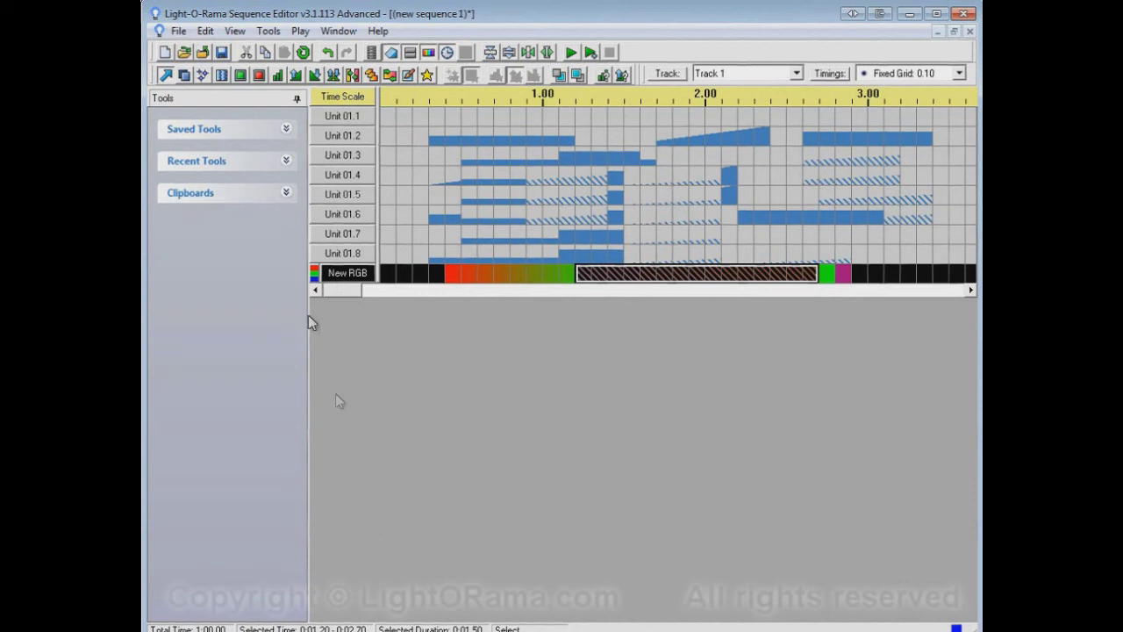
- Re-expand all three Tools panel sections and set the panel to auto-hide
click(285, 129)
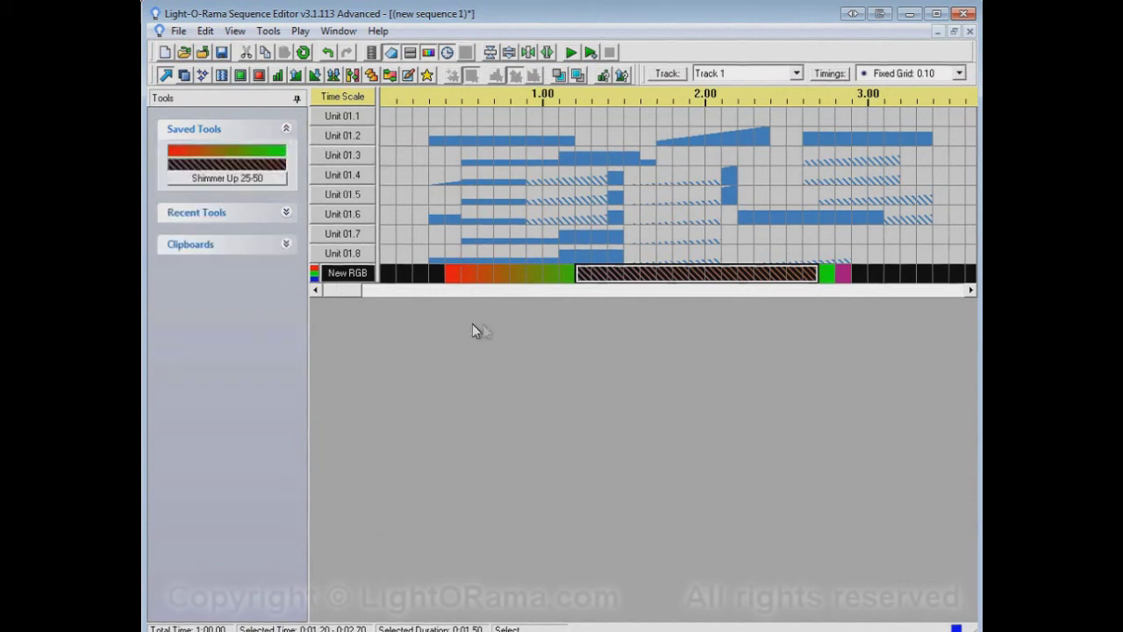
click(287, 215)
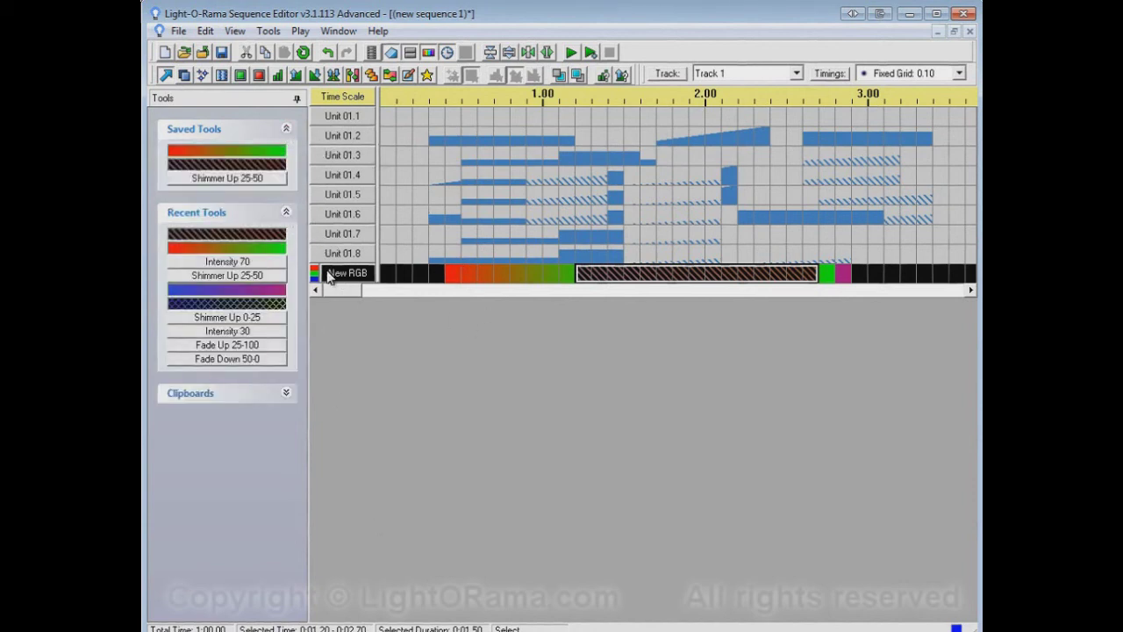
click(287, 395)
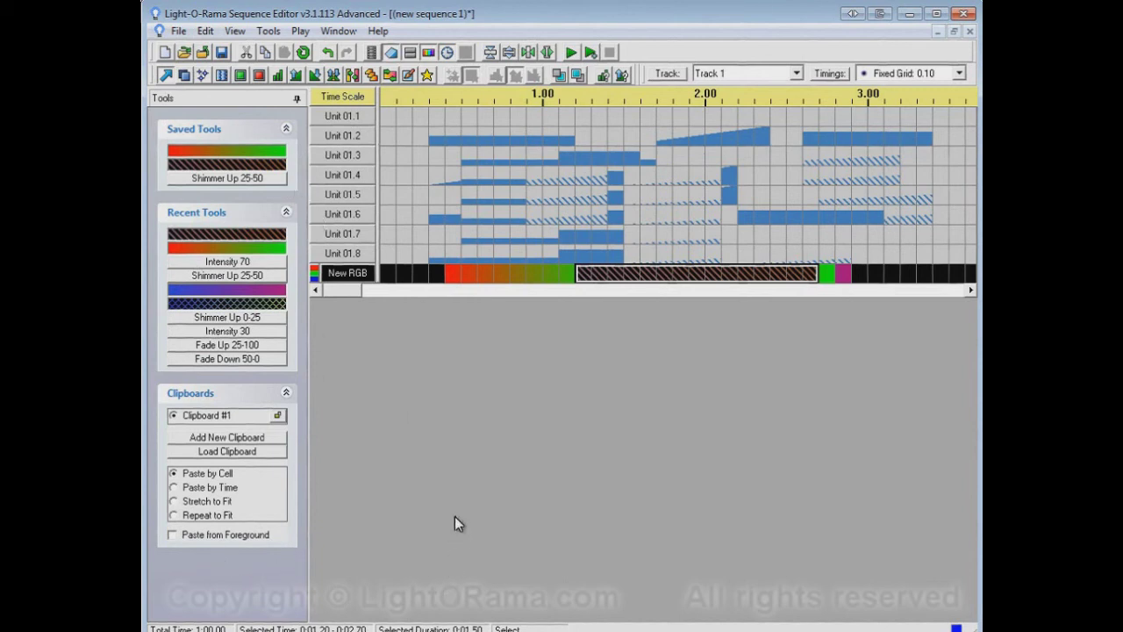
click(297, 99)
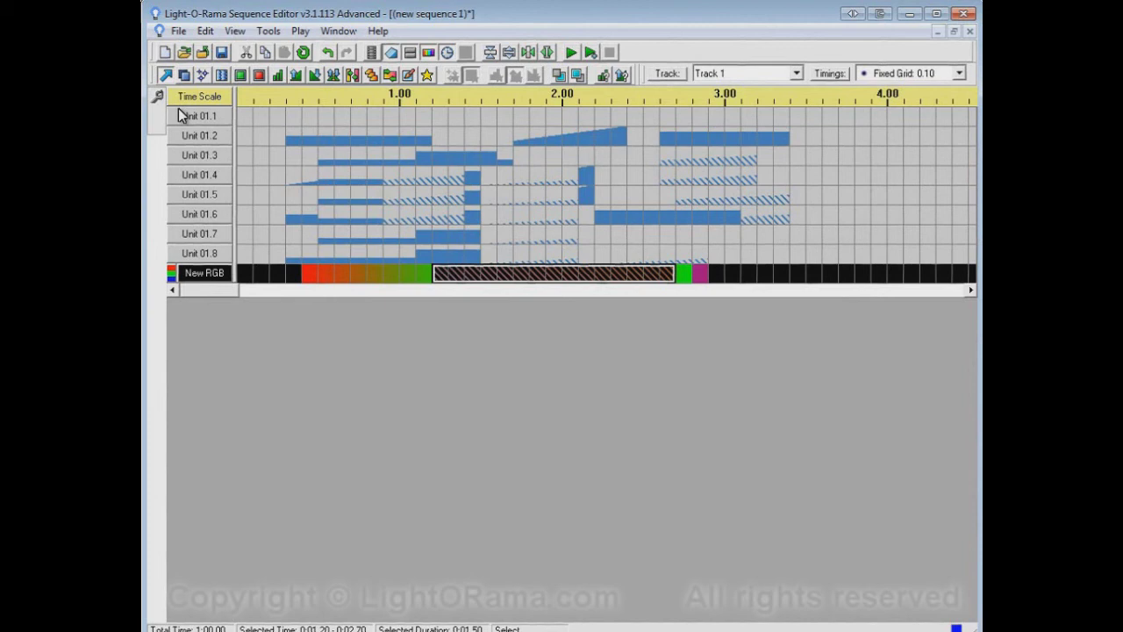
- Apply Intensity 30 from Recent Tools to Units 01.3–01.6 over roughly 3.7–4.2 s
mouse_move(158, 113)
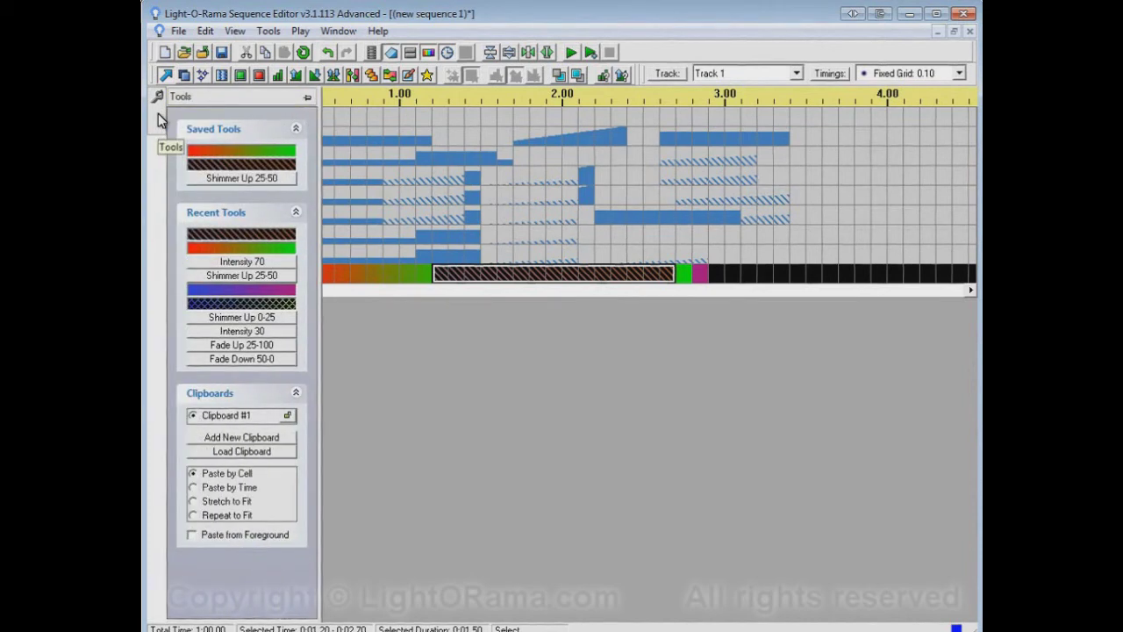
click(252, 333)
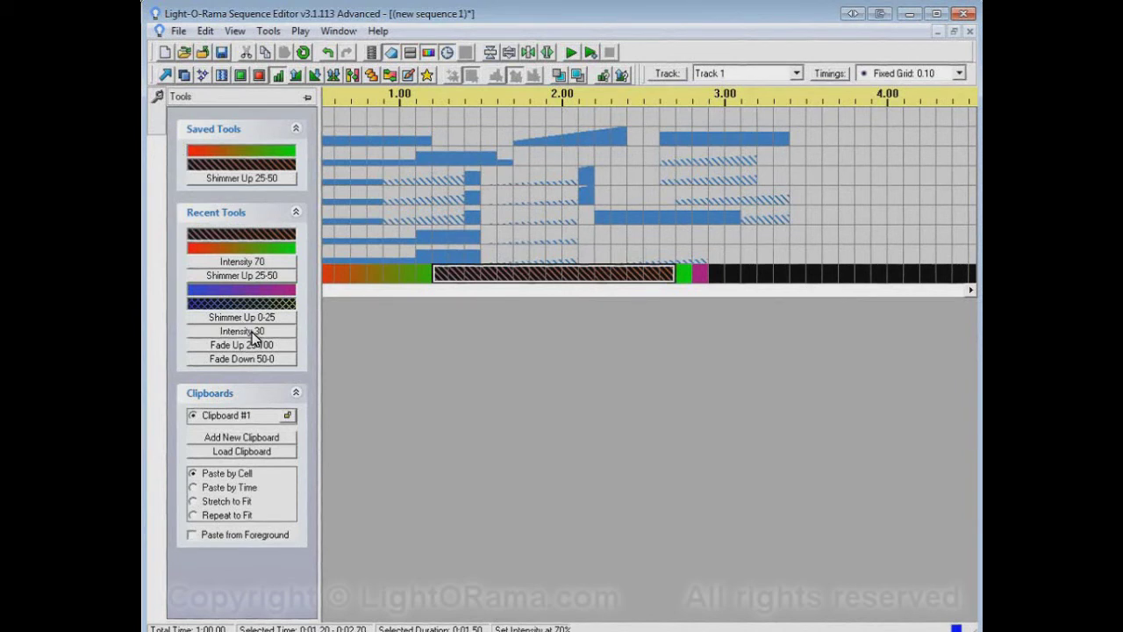
drag(853, 152, 912, 217)
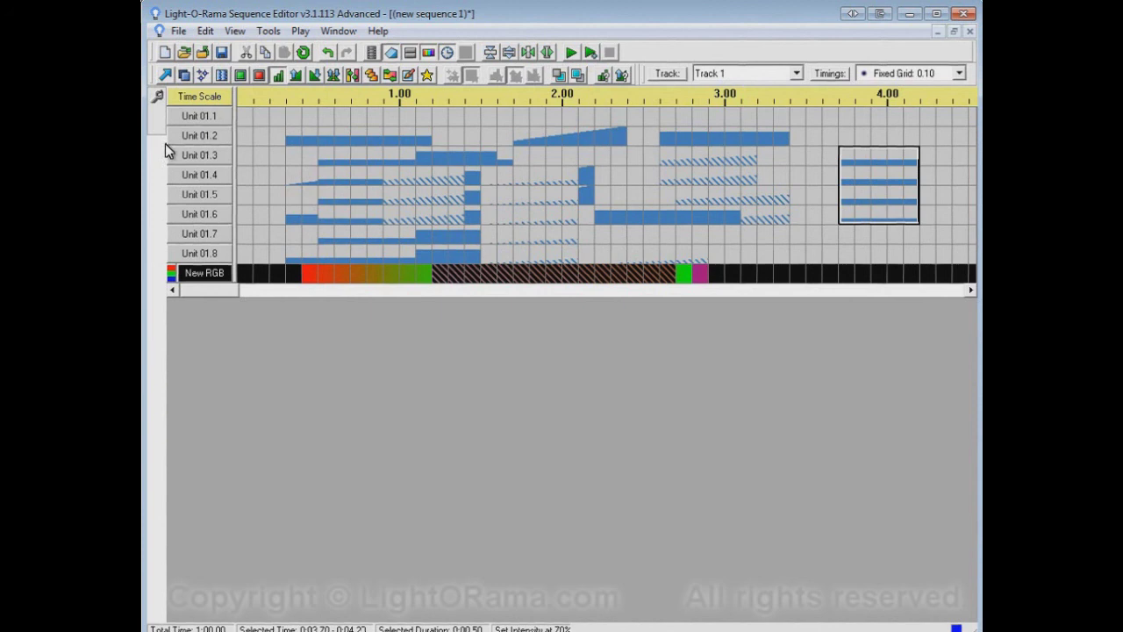
- Hide and re-show the Tools panel from the View menu, then pin it docked open
click(235, 32)
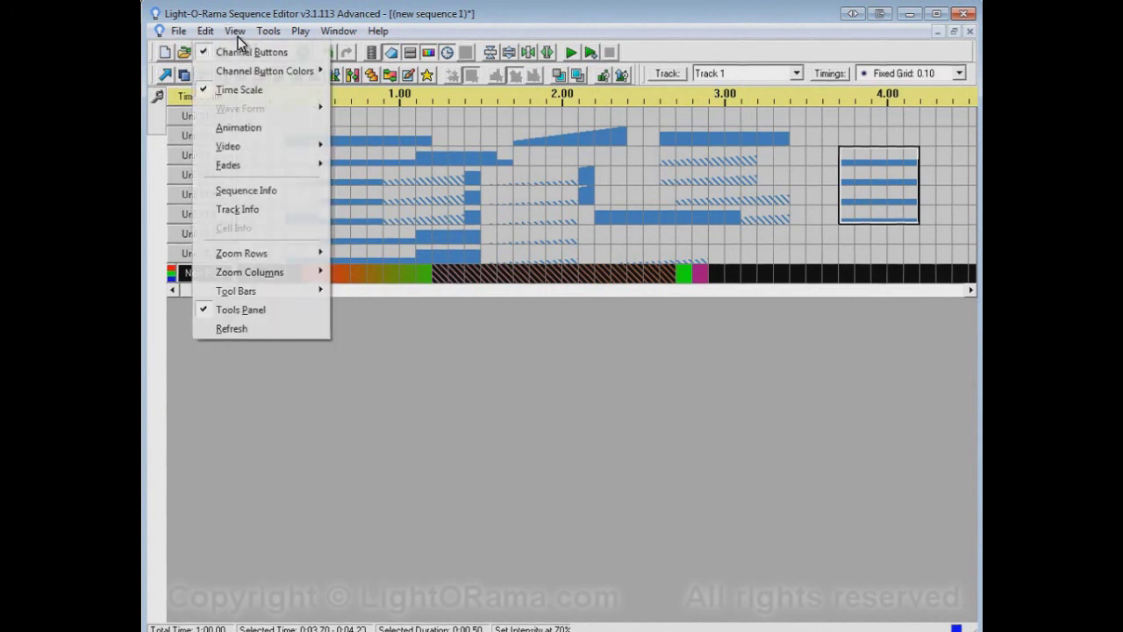
click(263, 310)
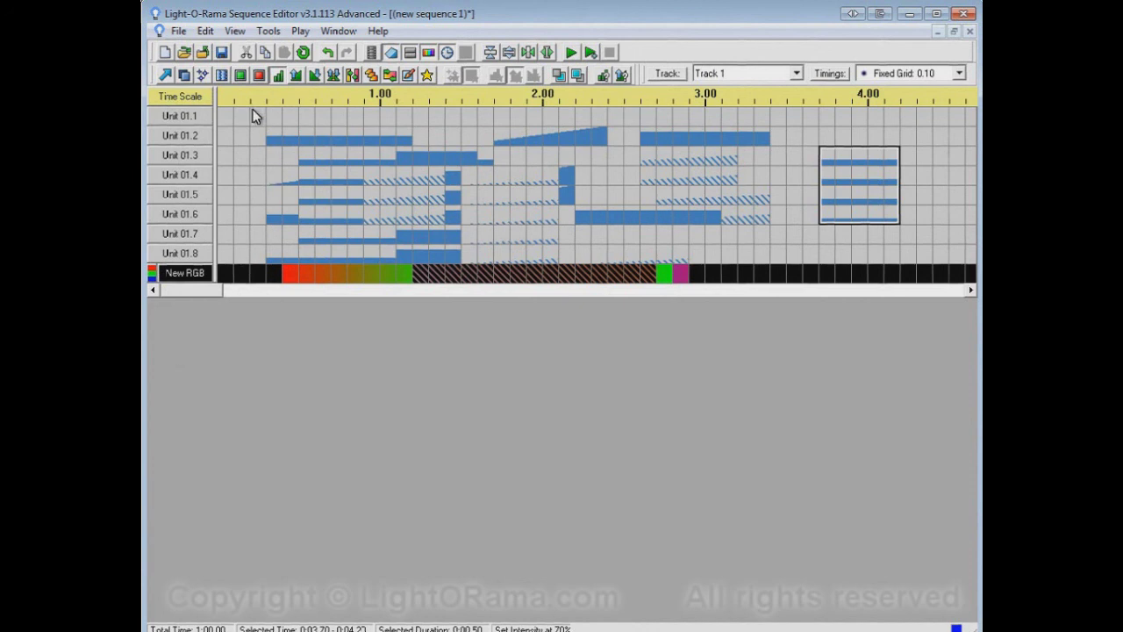
click(240, 35)
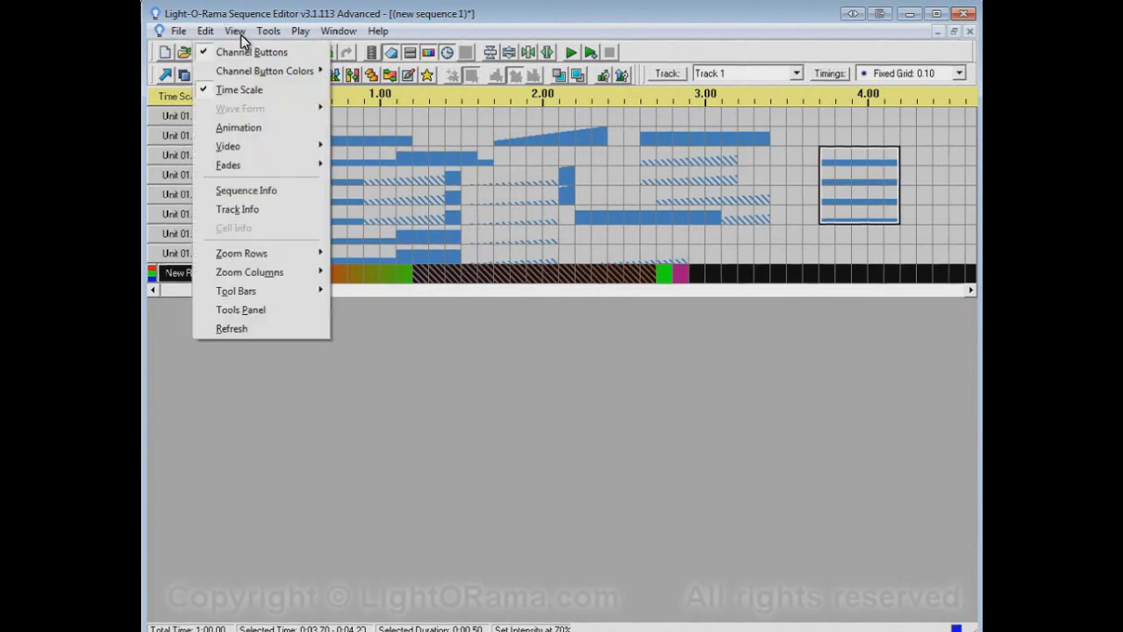
click(270, 317)
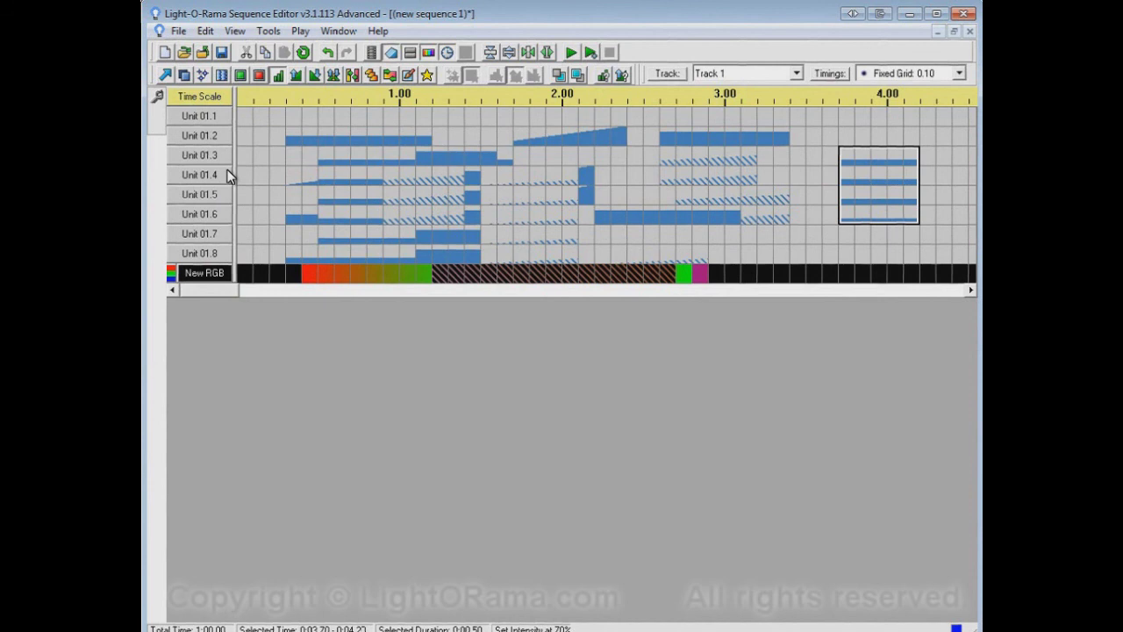
click(163, 150)
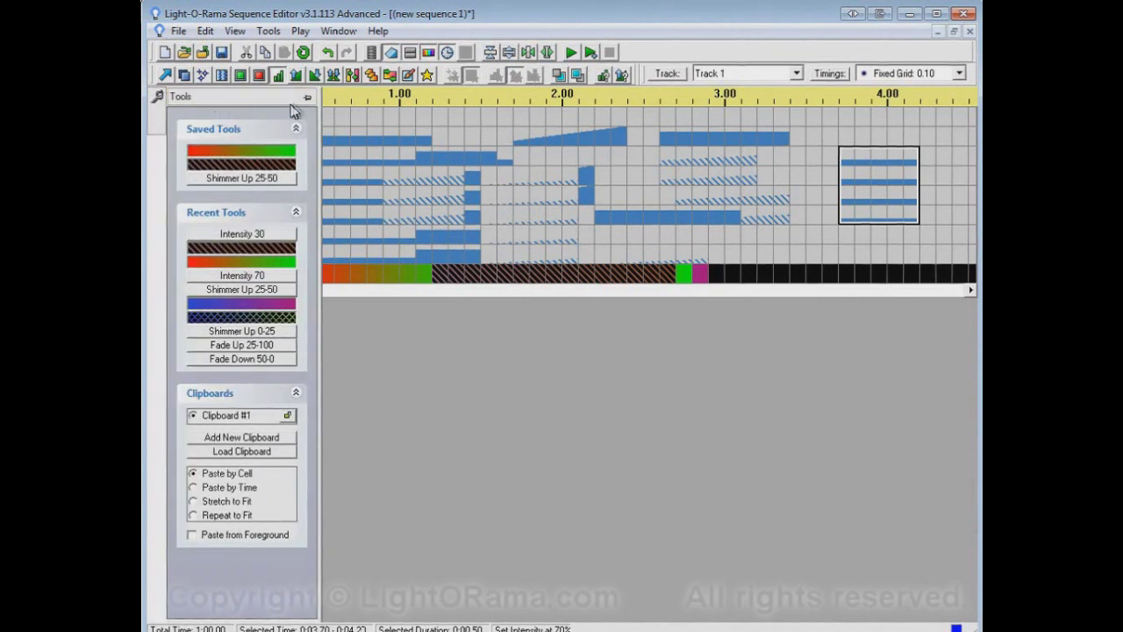
click(307, 97)
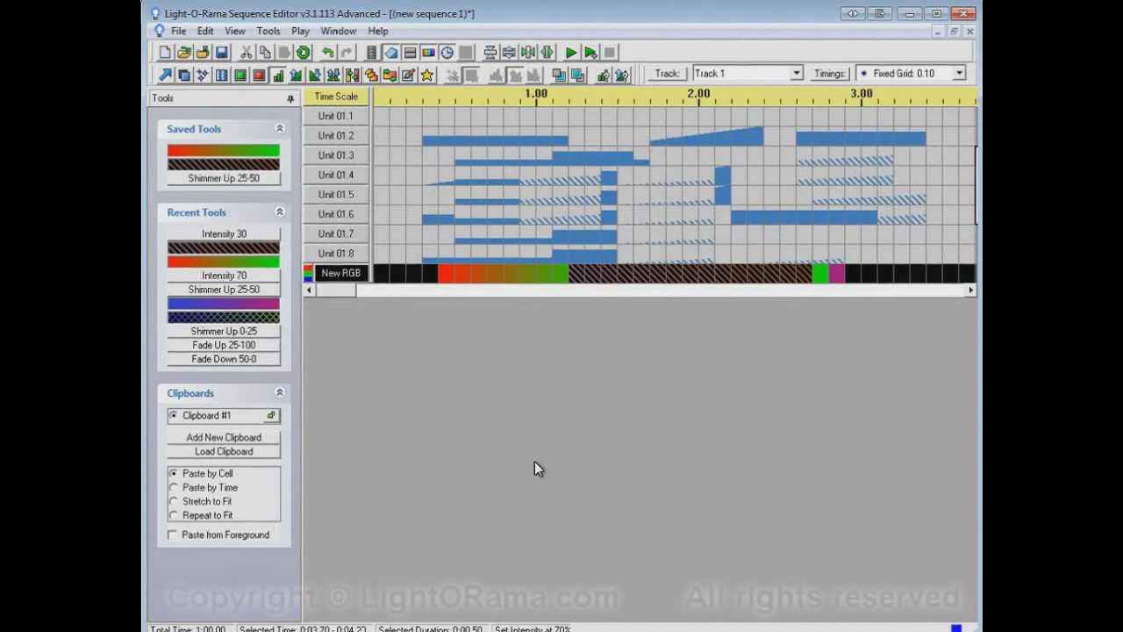